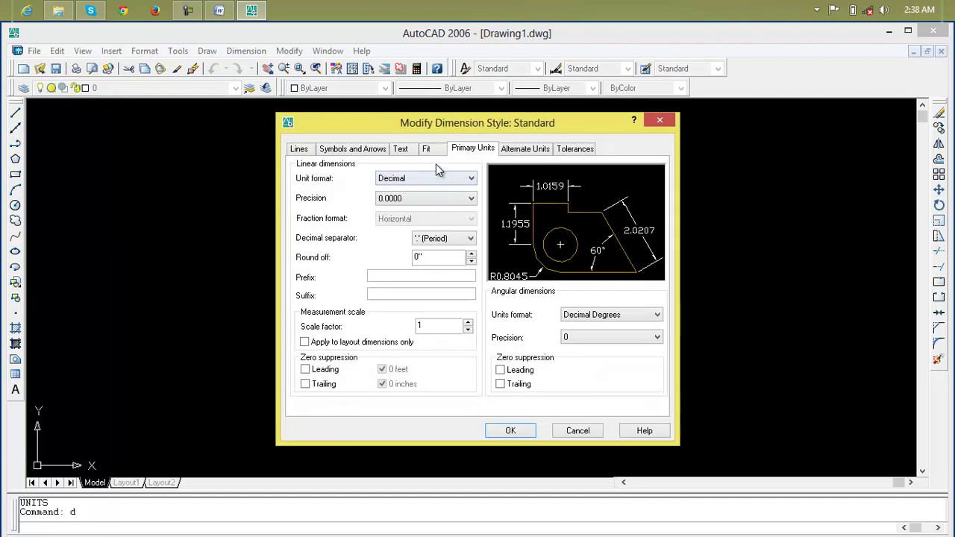
# Set the Standard dimension style's linear unit format to Architectural with 0'-0" precision and make the style current
pyautogui.click(424, 182)
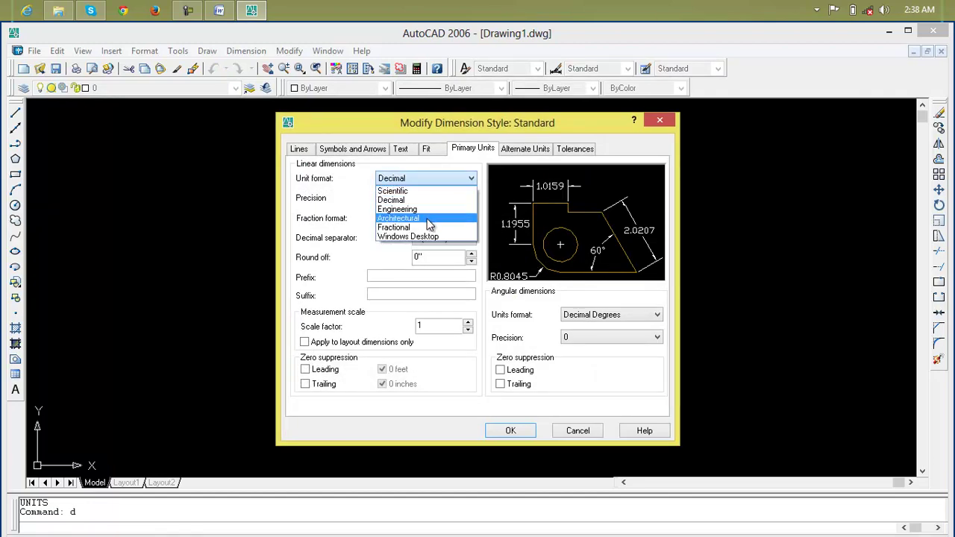
pyautogui.click(428, 218)
pyautogui.click(428, 197)
pyautogui.click(429, 209)
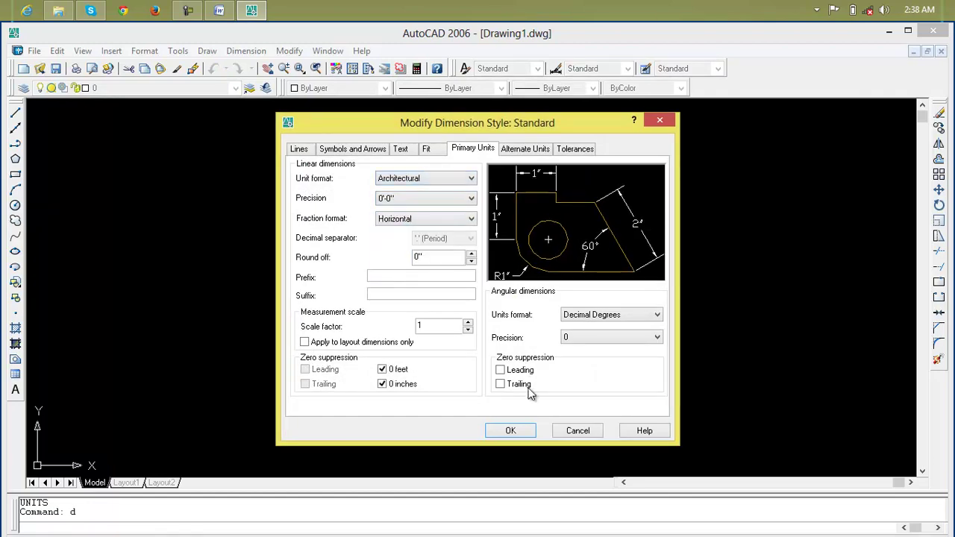
pyautogui.click(510, 430)
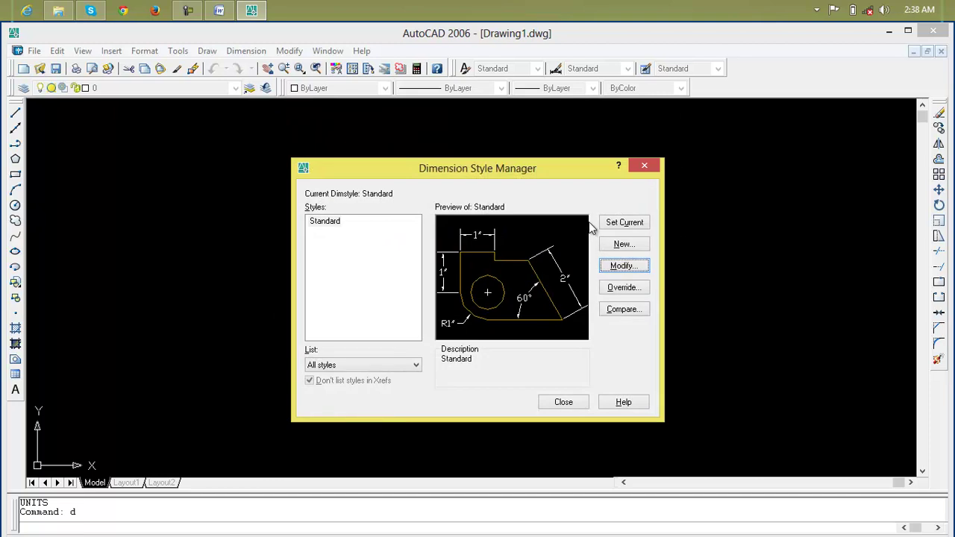
pyautogui.click(617, 222)
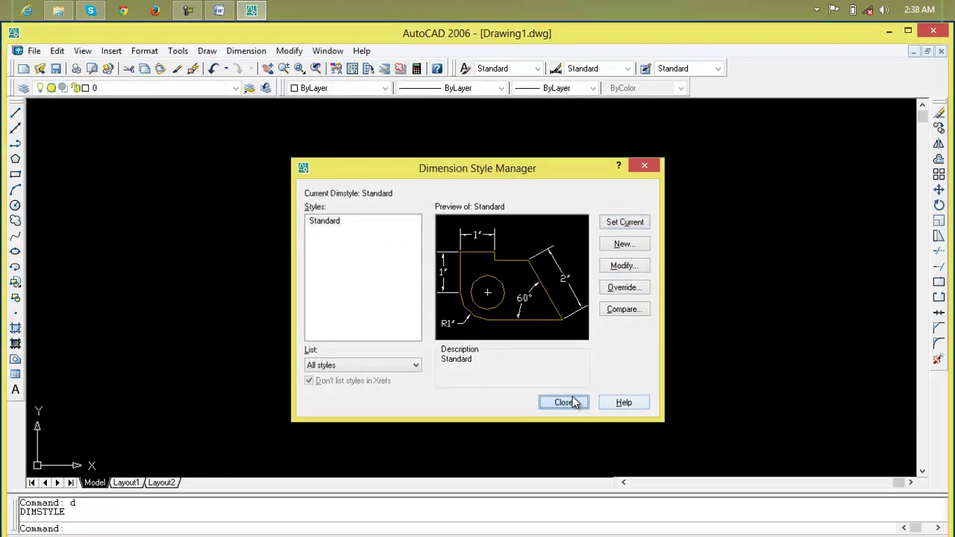
pyautogui.click(569, 402)
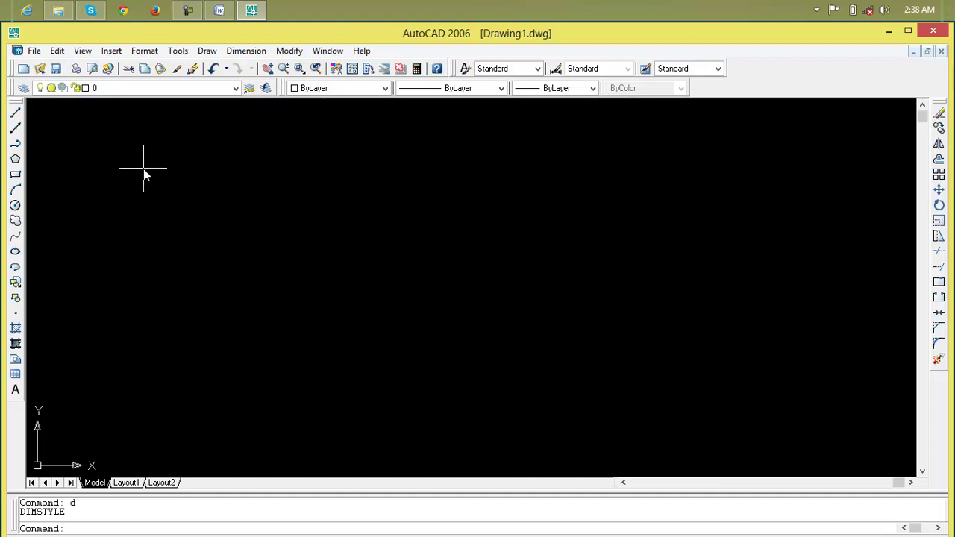
# Draw a horizontal line 10' long with ortho on and fit the whole line in view
pyautogui.click(15, 114)
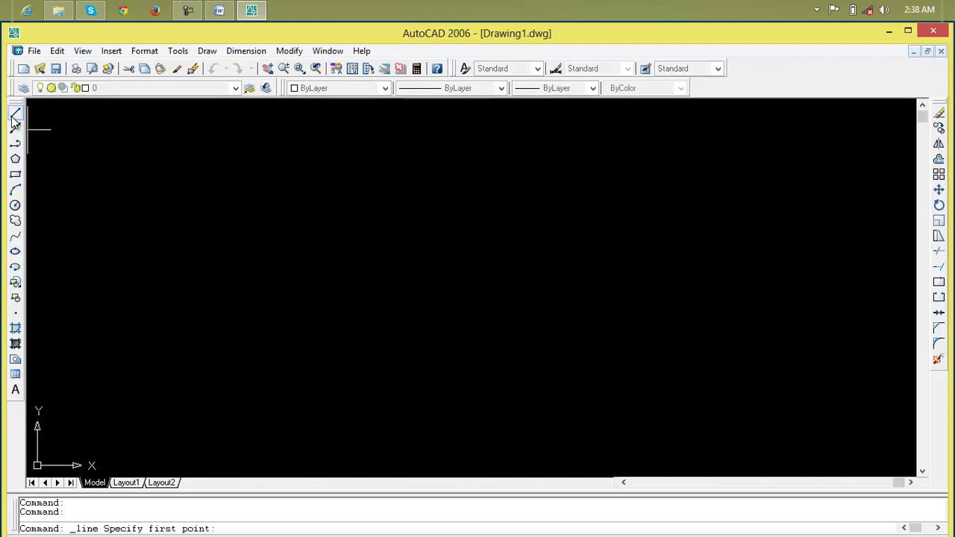
pyautogui.click(186, 207)
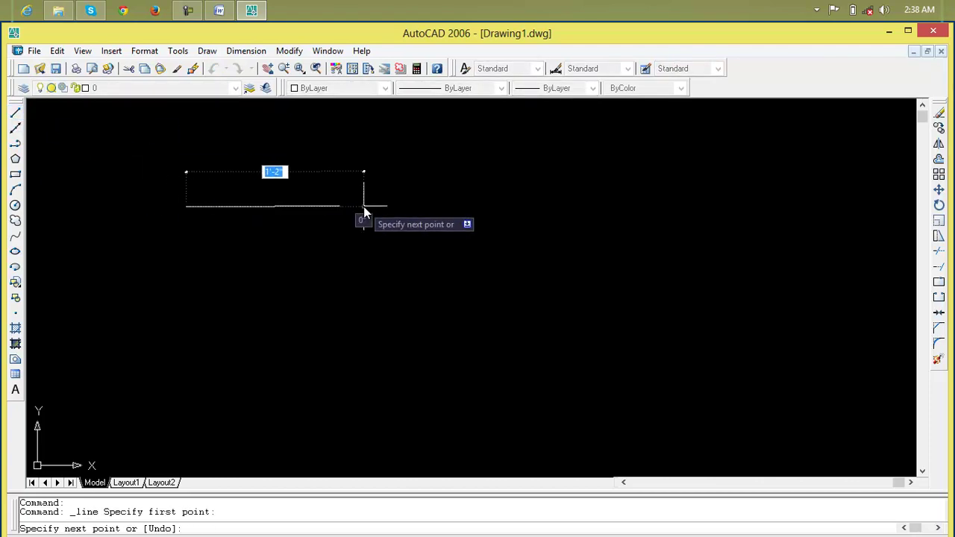
pyautogui.press('F8')
pyautogui.write("10'")
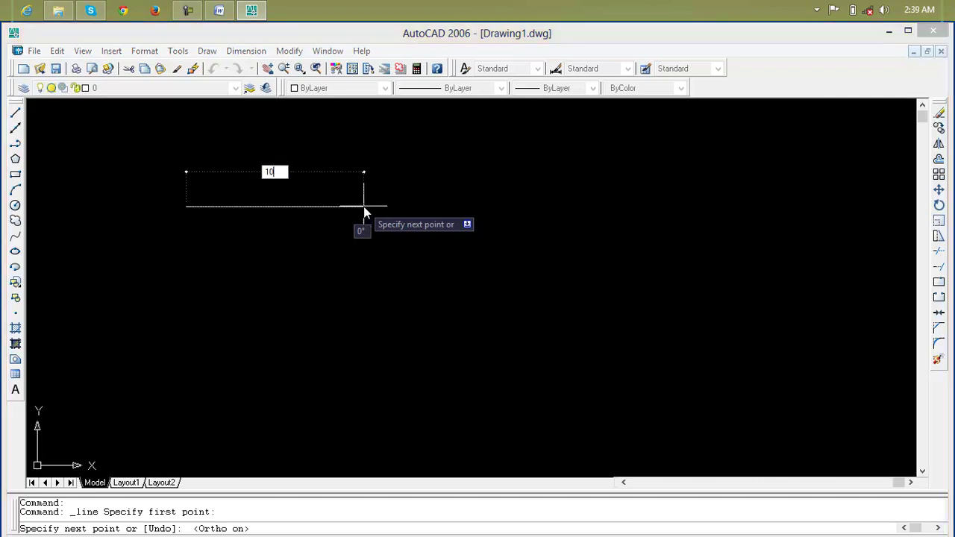
pyautogui.press('Return')
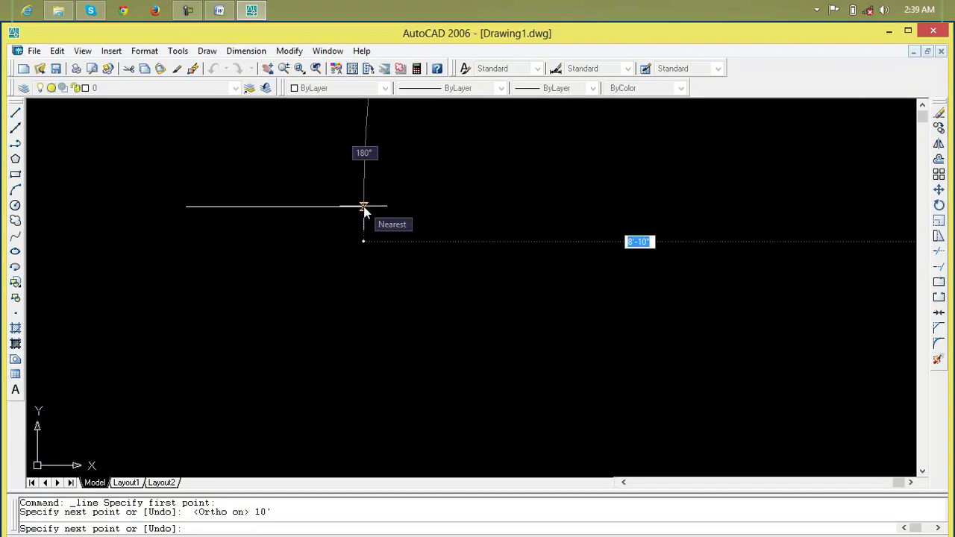
pyautogui.press('Escape')
pyautogui.write('z')
pyautogui.press('Return')
pyautogui.write('a')
pyautogui.press('Return')
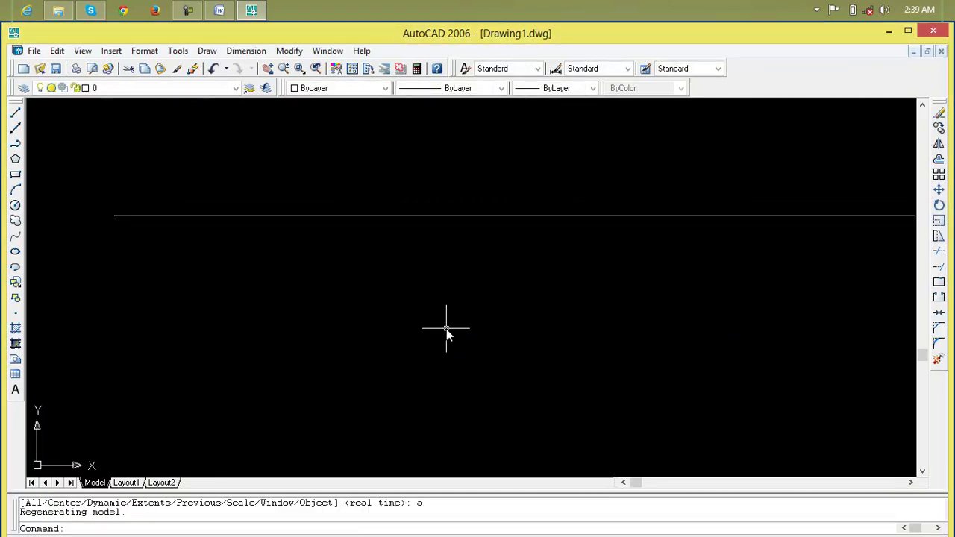
pyautogui.moveTo(552, 261)
pyautogui.mouseDown(button='middle')
pyautogui.moveTo(497, 239)
pyautogui.moveTo(437, 247)
pyautogui.mouseUp(button='middle')
pyautogui.scroll(5, 435, 246)
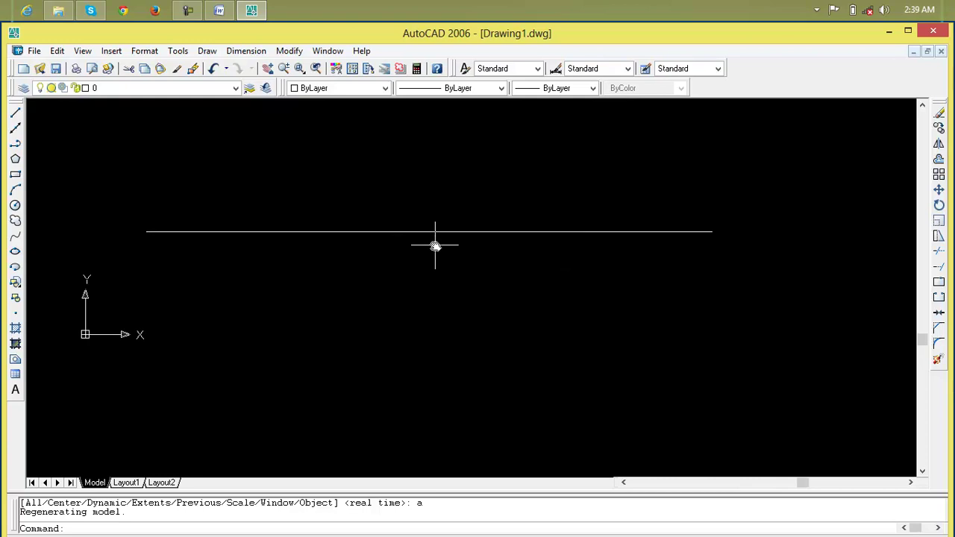
# Turn off displaying the UCS icon at the UCS origin point
pyautogui.write('uc')
pyautogui.press('Return')
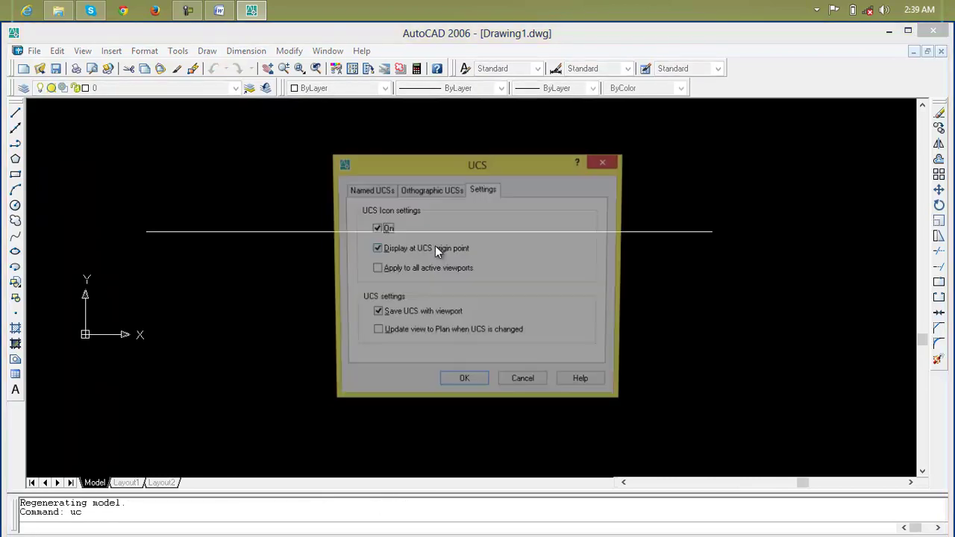
pyautogui.click(435, 247)
pyautogui.click(479, 391)
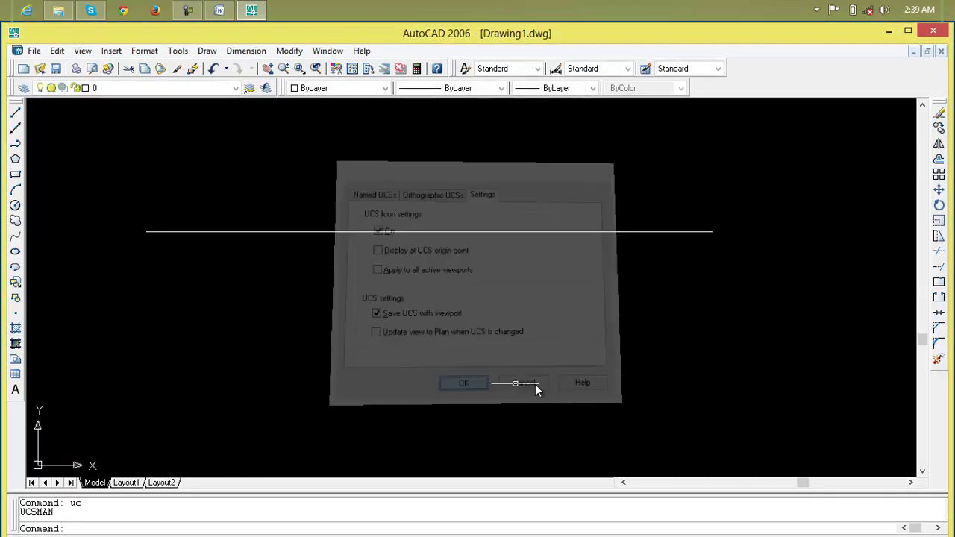
pyautogui.press('Escape')
pyautogui.press('Escape')
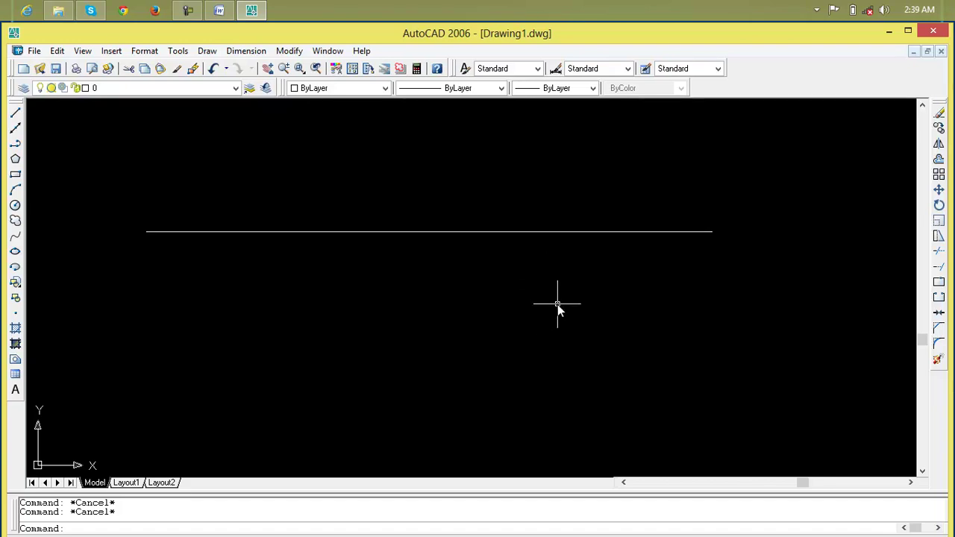
# Offset the horizontal line 2' downward to create a parallel copy
pyautogui.click(938, 162)
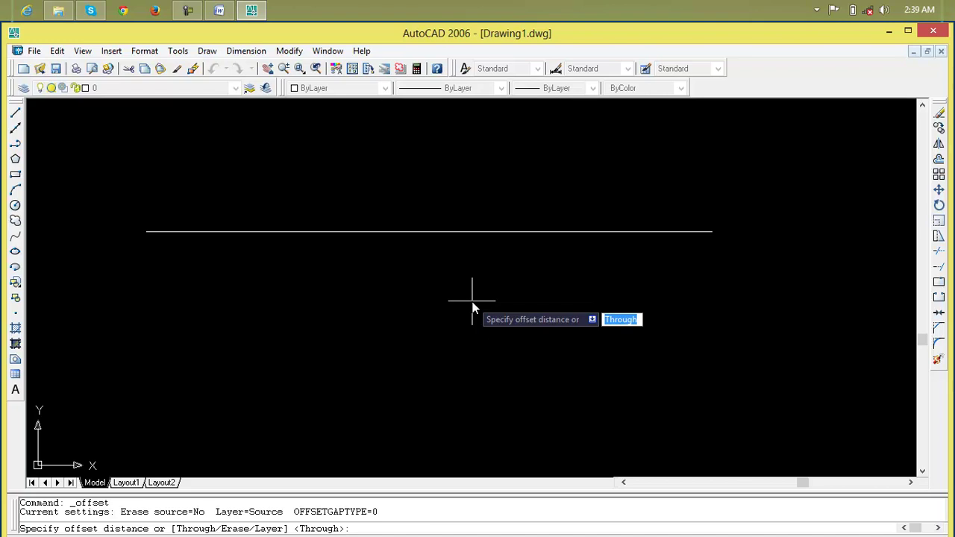
pyautogui.write('2')
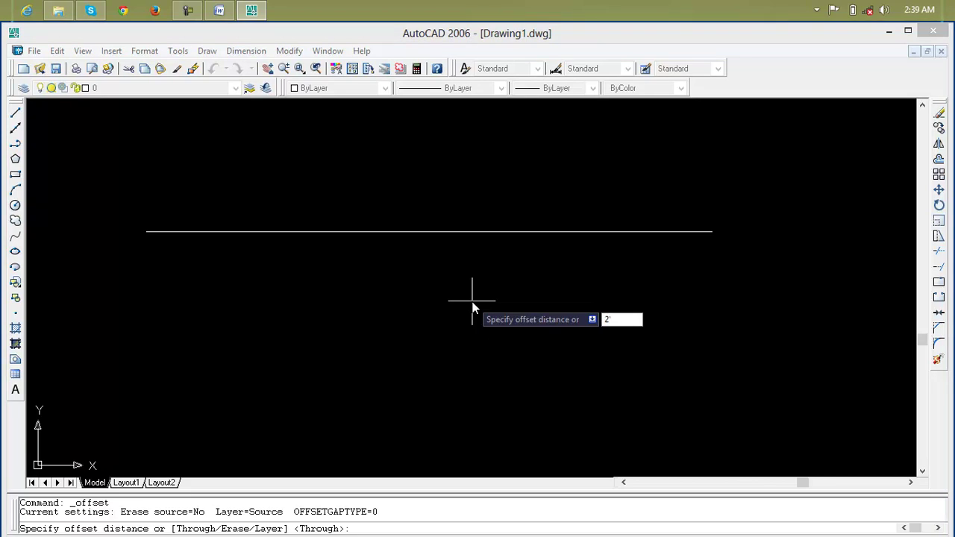
pyautogui.press('Return')
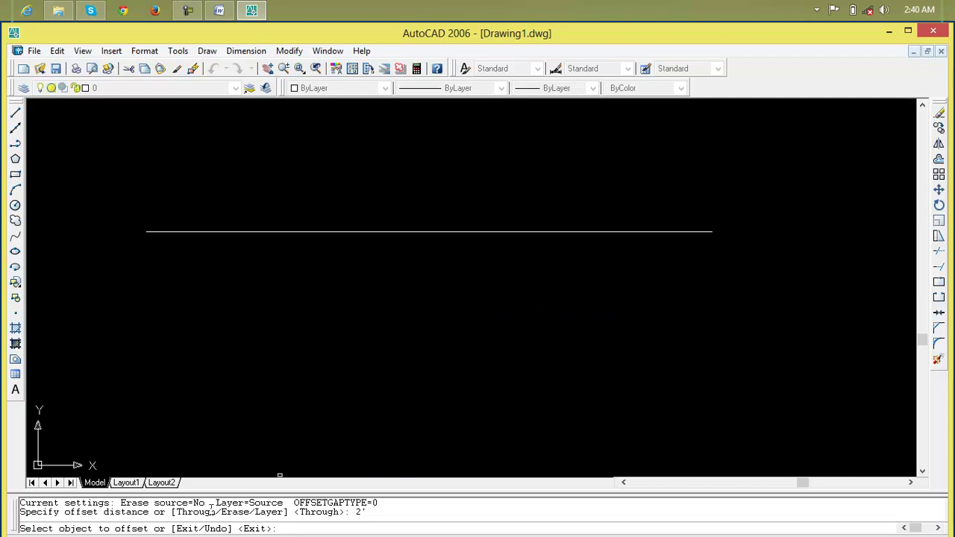
pyautogui.click(430, 232)
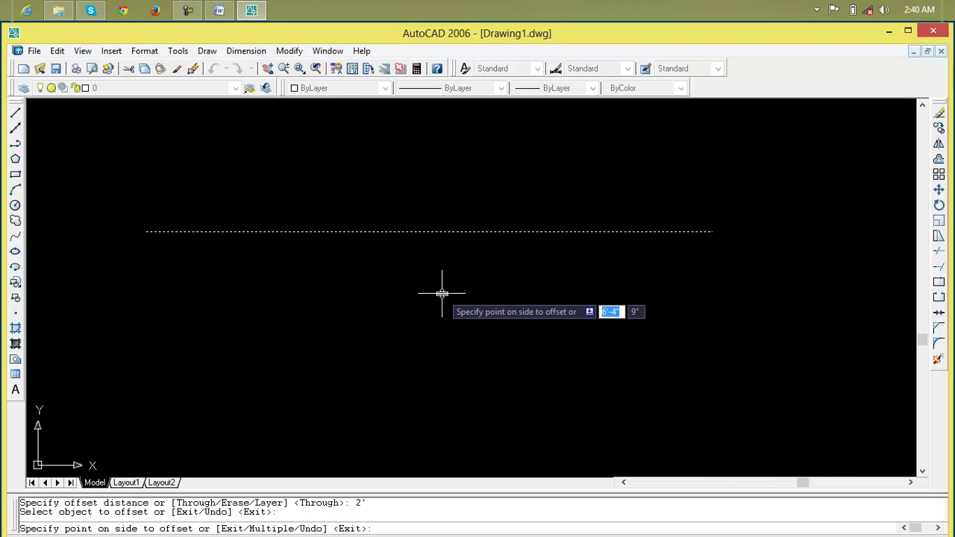
pyautogui.write("2'")
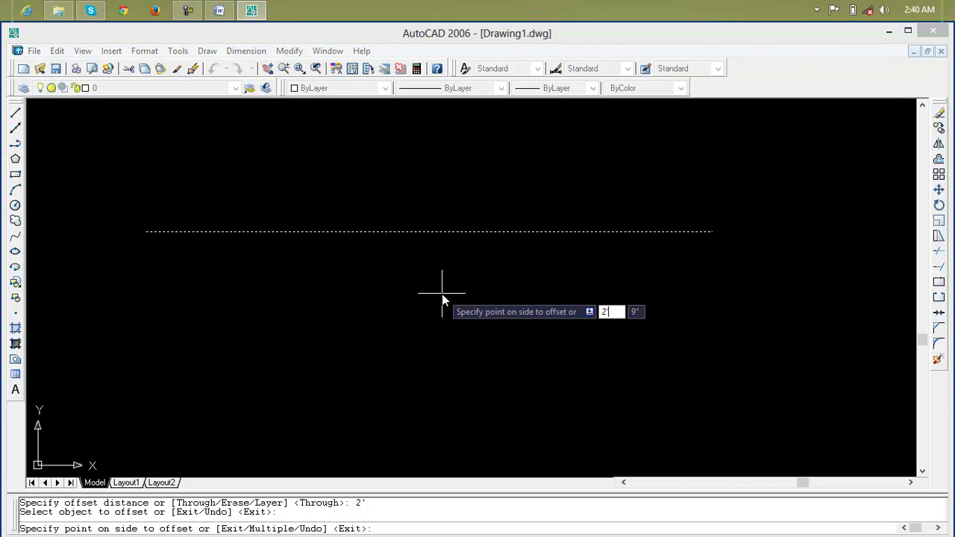
pyautogui.press('Return')
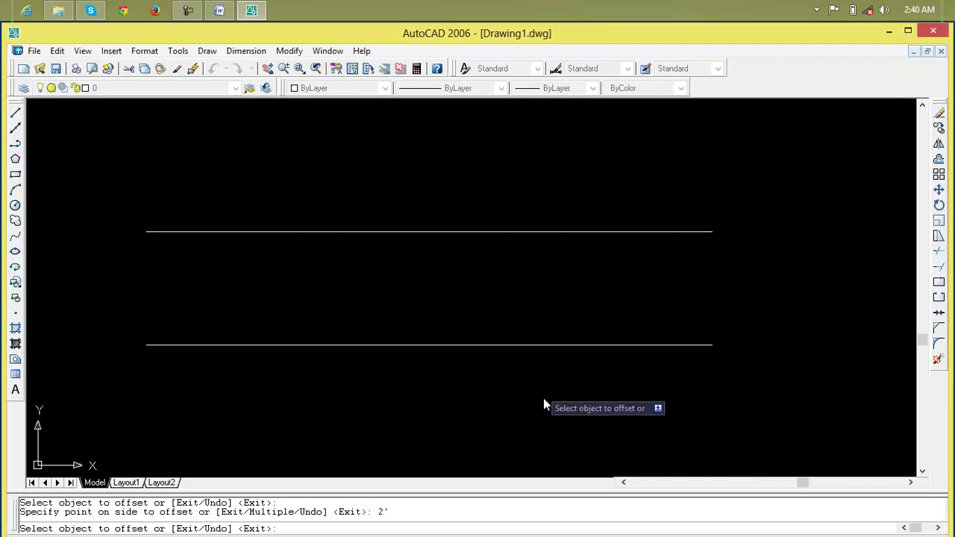
# Offset the lowest line repeatedly by 2' to add four more parallel lines below, and end the Offset command
pyautogui.click(521, 349)
pyautogui.click(520, 377)
pyautogui.scroll(-3, 521, 378)
pyautogui.moveTo(521, 379); pyautogui.dragTo(450, 257, button='middle')
pyautogui.click(462, 286)
pyautogui.click(463, 314)
pyautogui.click(463, 331)
pyautogui.click(464, 331)
pyautogui.click(464, 370)
pyautogui.click(465, 375)
pyautogui.click(467, 416)
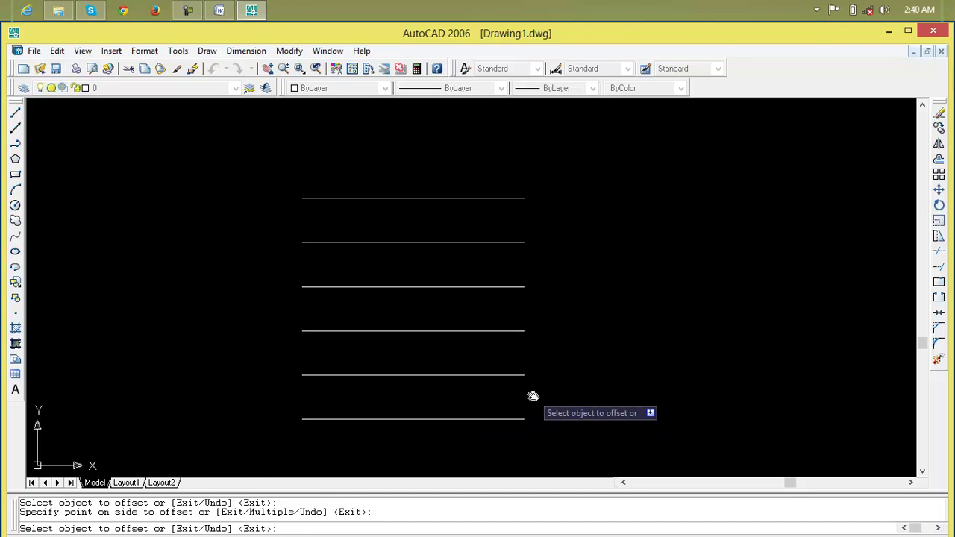
pyautogui.press('Escape')
pyautogui.press('Escape')
# Erase all five offset copies, keeping only the original horizontal line
pyautogui.click(533, 442)
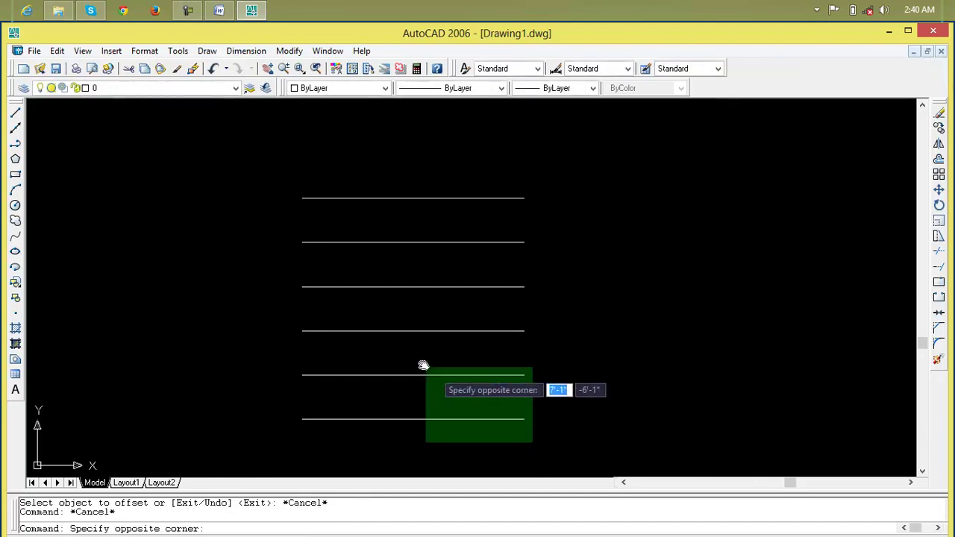
pyautogui.click(351, 253)
pyautogui.press('Delete')
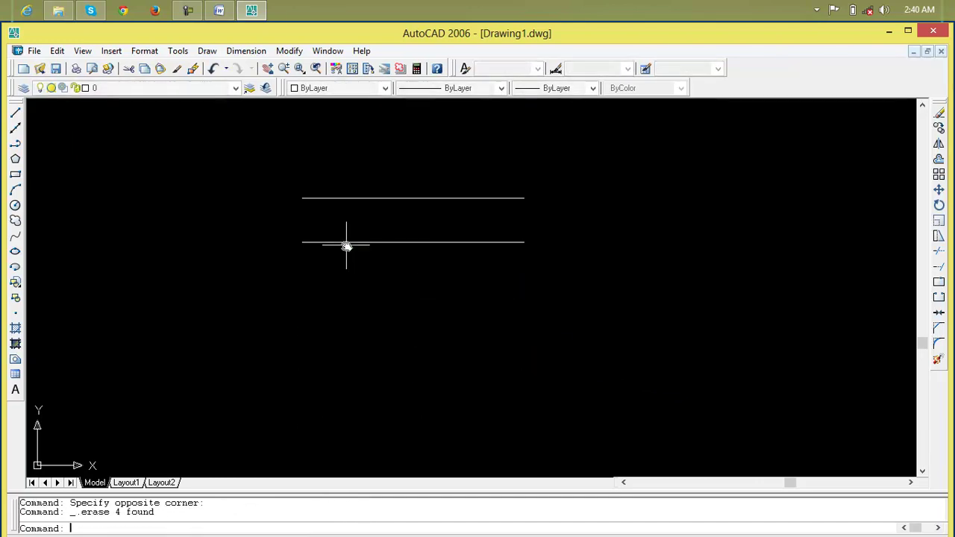
pyautogui.click(631, 223)
pyautogui.click(432, 279)
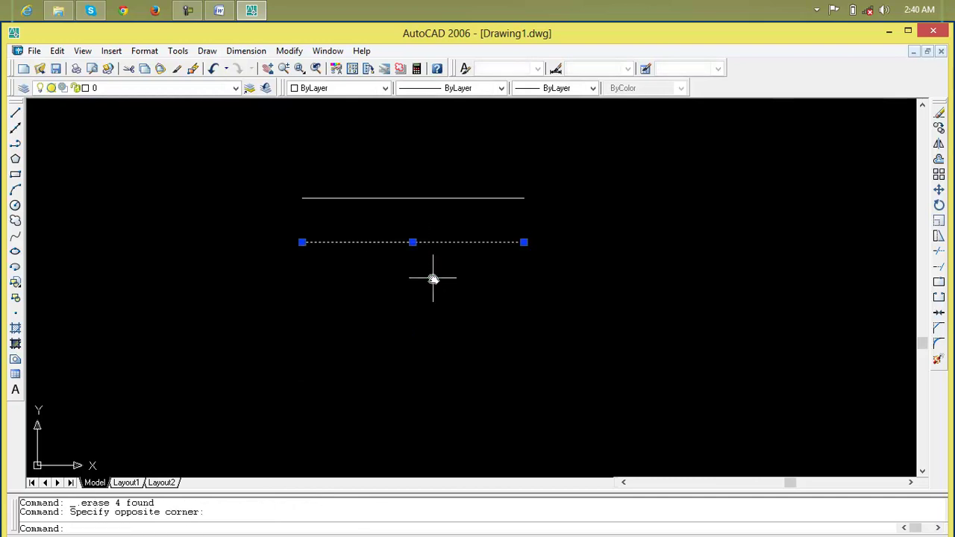
pyautogui.press('Delete')
pyautogui.press('Escape')
pyautogui.press('Escape')
# Offset the original horizontal line downward by 2' to create a second parallel line
pyautogui.scroll(1, 438, 282)
pyautogui.moveTo(437, 282); pyautogui.dragTo(448, 356, button='middle')
pyautogui.write('o')
pyautogui.press('Return')
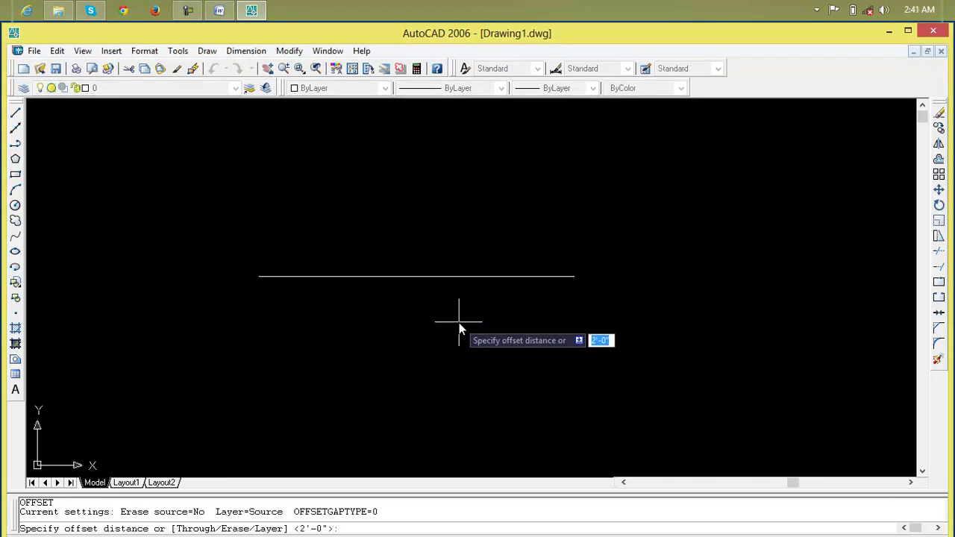
pyautogui.press('Return')
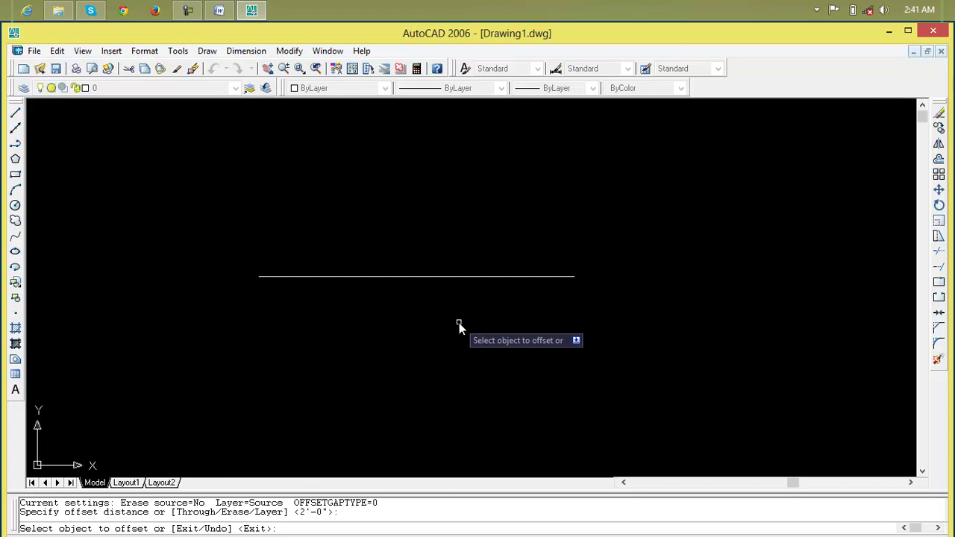
pyautogui.click(459, 277)
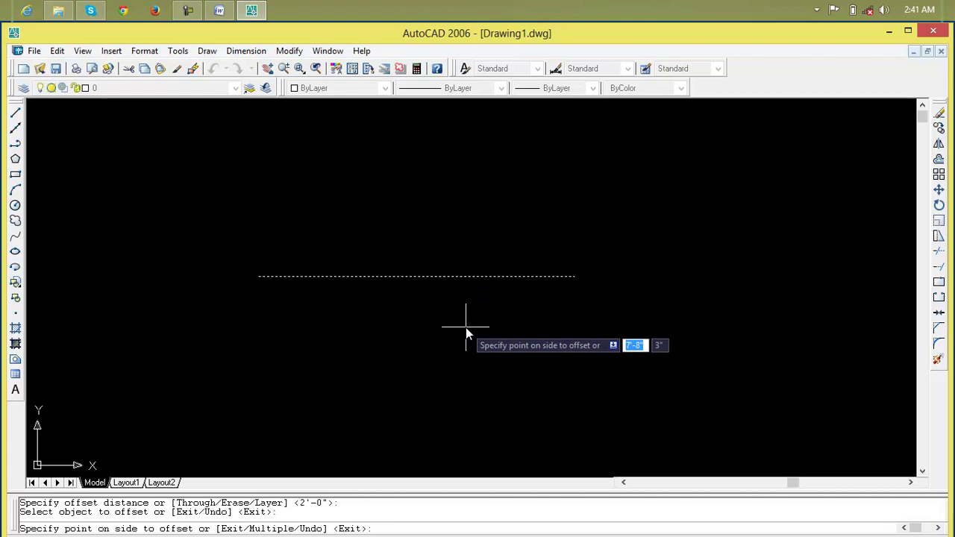
pyautogui.write('2')
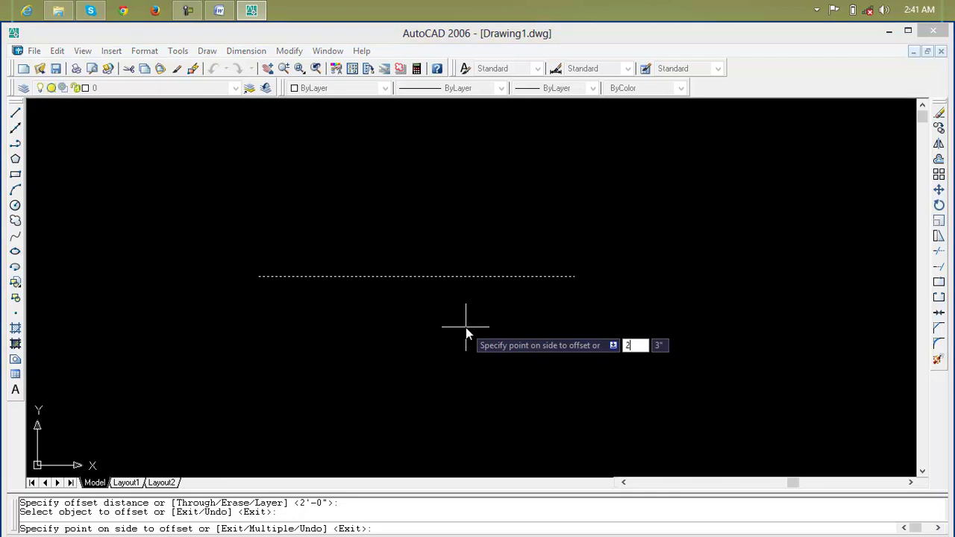
pyautogui.press('Return')
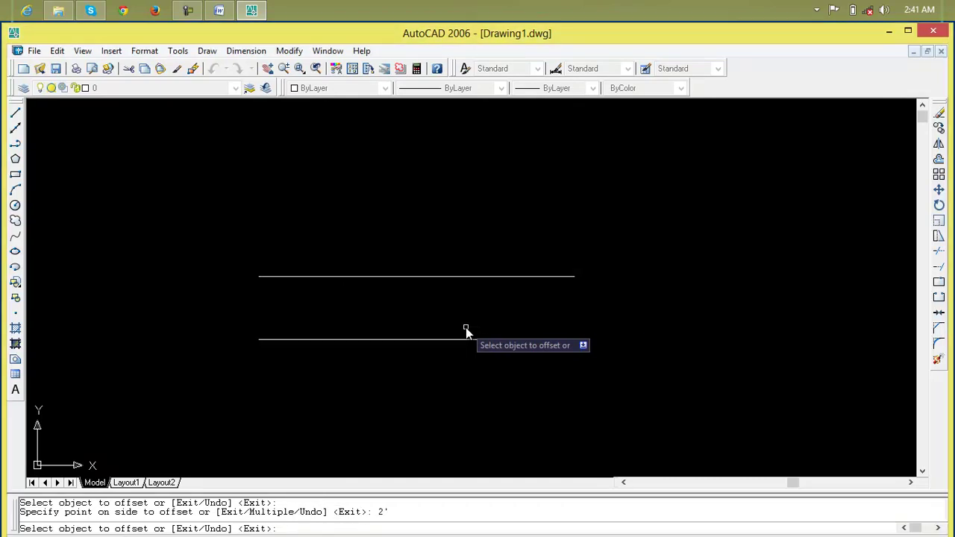
# Offset the second line another 2' downward to create a third line, and end the Offset command
pyautogui.click(473, 390)
pyautogui.moveTo(473, 390); pyautogui.dragTo(470, 302, button='middle')
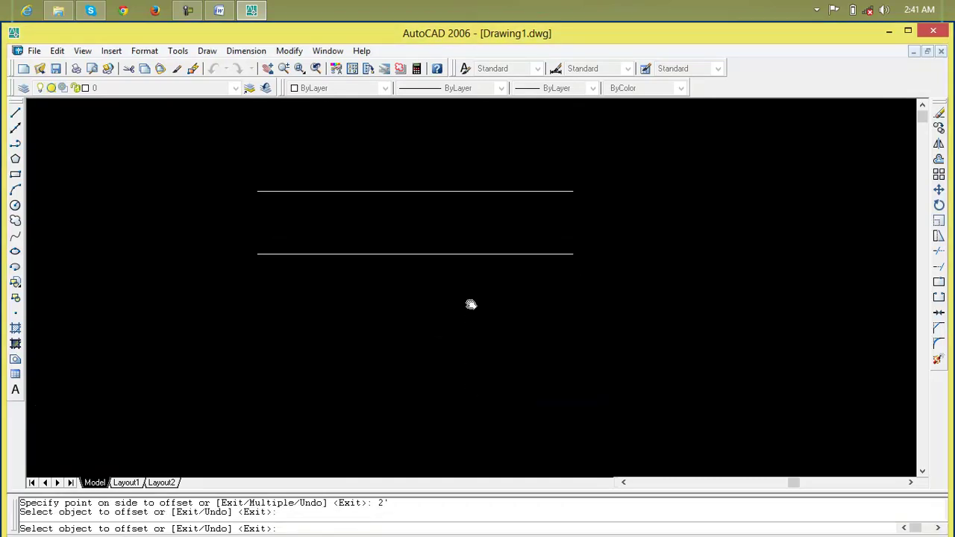
pyautogui.click(481, 251)
pyautogui.click(485, 294)
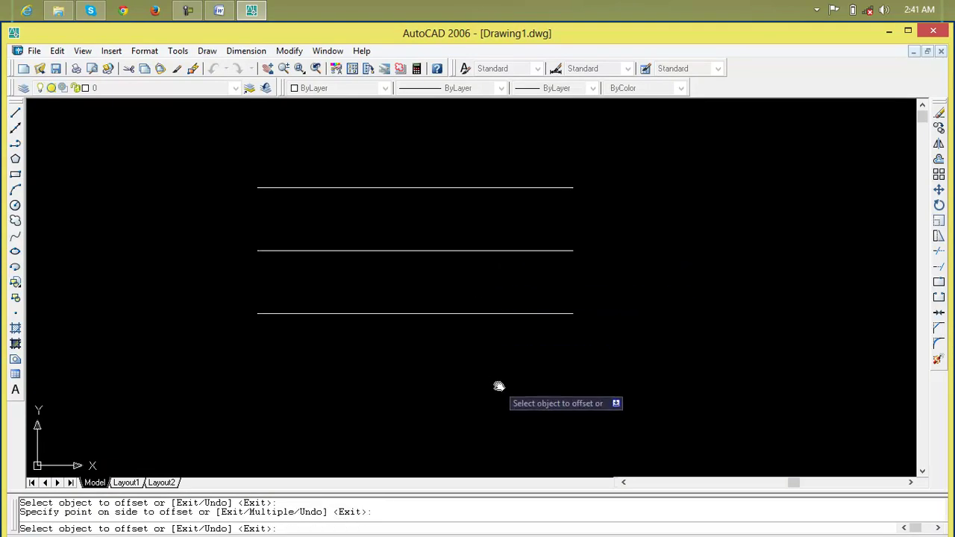
pyautogui.rightClick(498, 386)
pyautogui.click(517, 393)
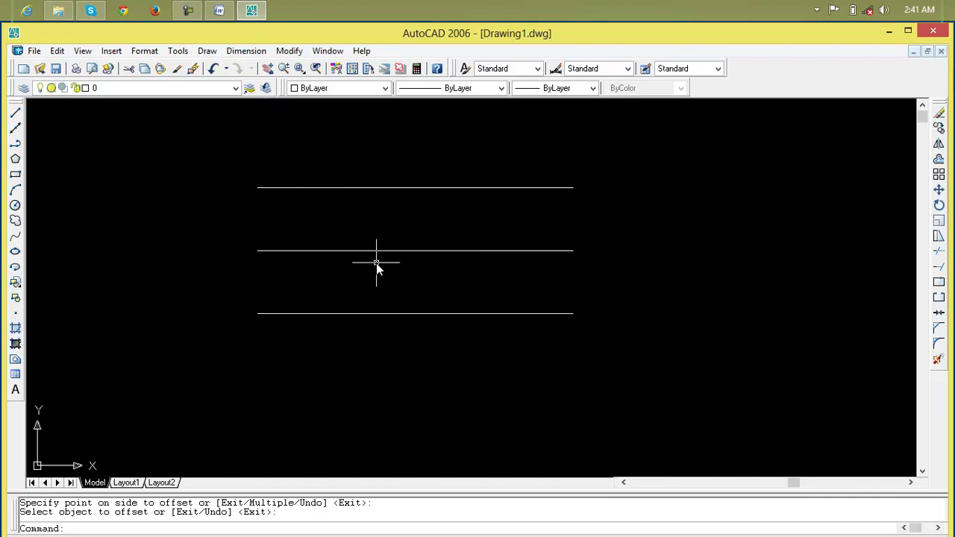
# Draw a vertical line joining the right-hand endpoints of the second and third horizontal lines, and end the Line command
pyautogui.scroll(2, 487, 243)
pyautogui.moveTo(562, 251); pyautogui.dragTo(488, 229, button='middle')
pyautogui.scroll(1, 489, 230)
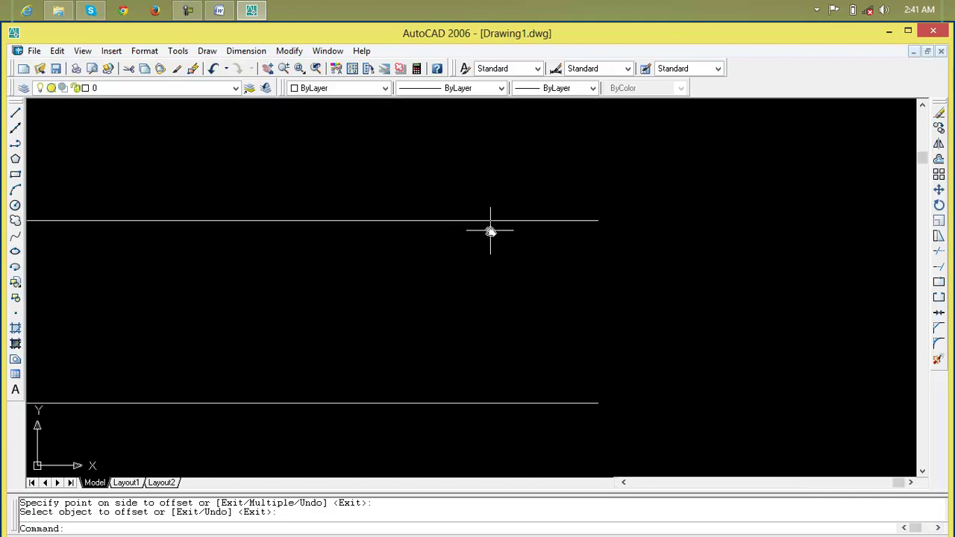
pyautogui.click(15, 112)
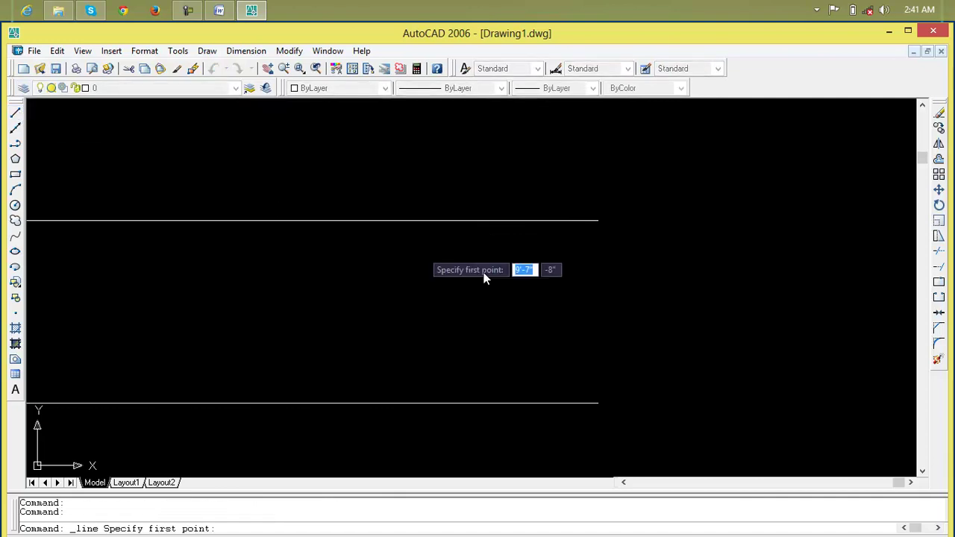
pyautogui.click(598, 220)
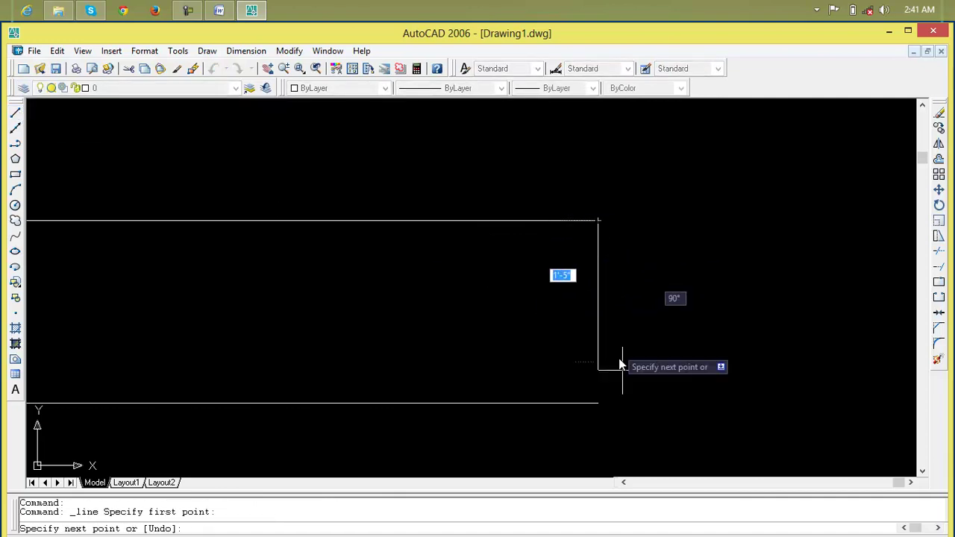
pyautogui.click(598, 404)
pyautogui.press('Return')
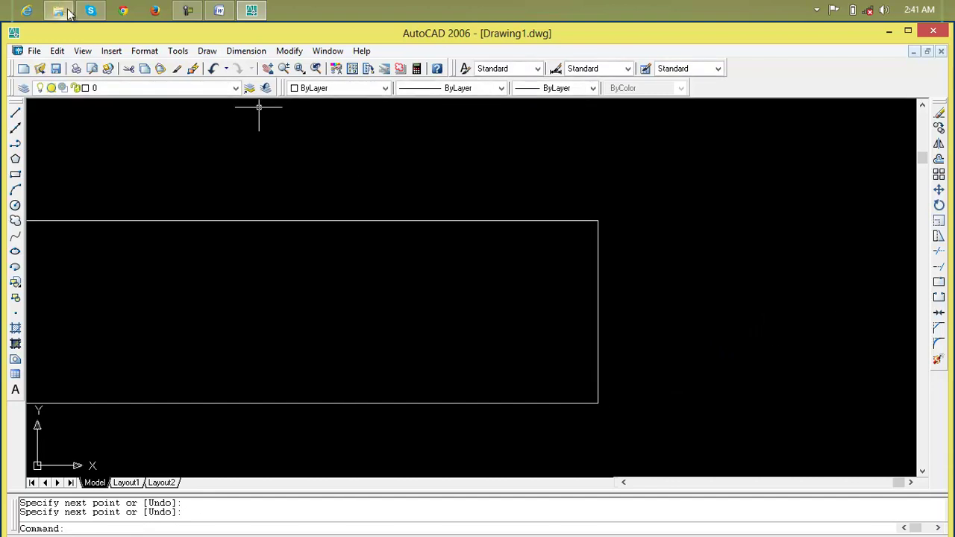
# Display the Dimension toolbar and place it along the lower edge of the drawing area, over the command line
pyautogui.rightClick(211, 75)
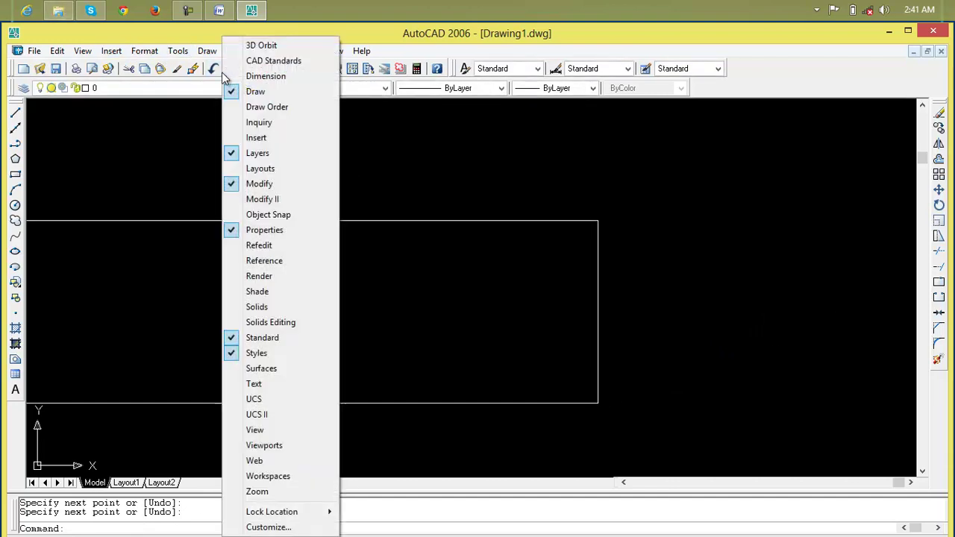
pyautogui.click(268, 76)
pyautogui.moveTo(307, 99)
pyautogui.mouseDown()
pyautogui.moveTo(315, 214)
pyautogui.moveTo(388, 510)
pyautogui.mouseUp()
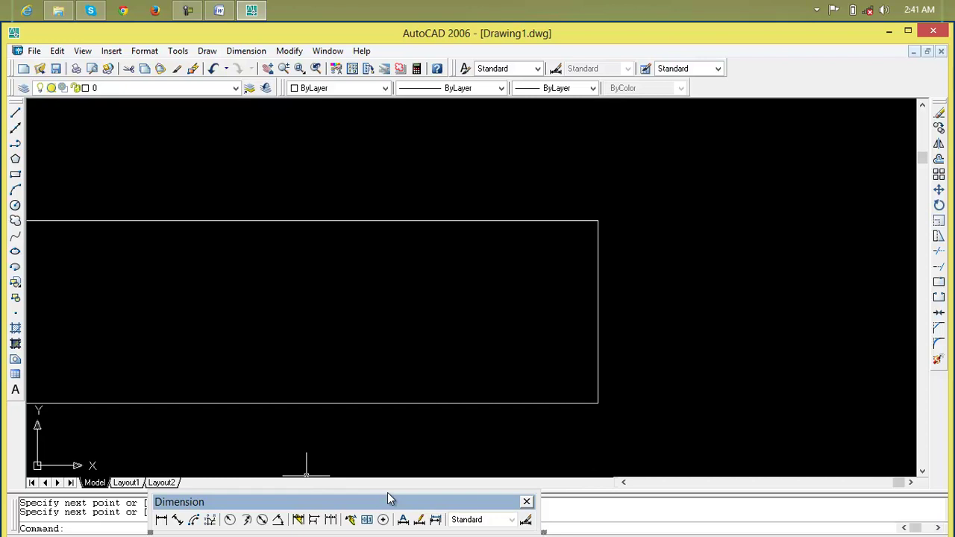
pyautogui.moveTo(387, 493); pyautogui.dragTo(445, 483)
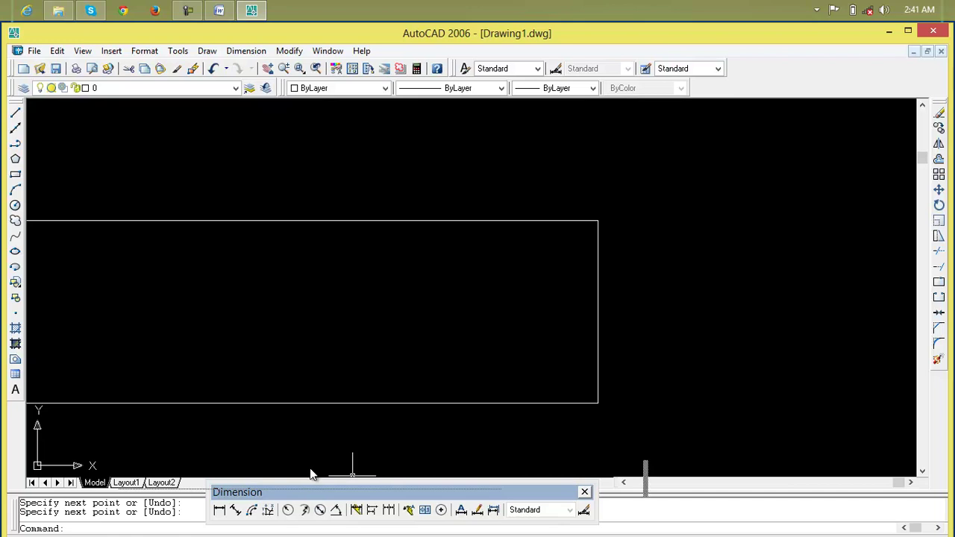
pyautogui.moveTo(311, 474); pyautogui.dragTo(312, 475)
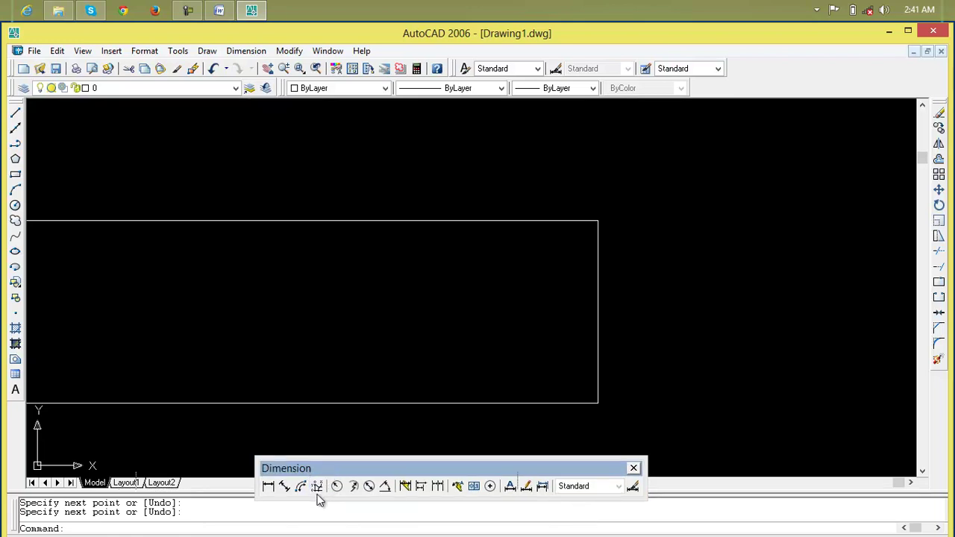
pyautogui.moveTo(317, 494); pyautogui.dragTo(319, 495)
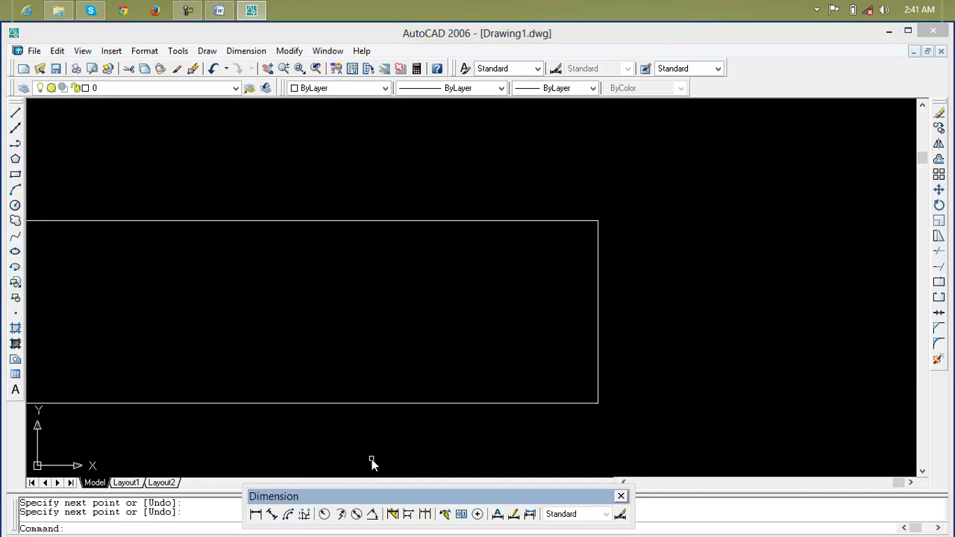
# Add an aligned dimension to the vertical connecting line by selecting it as the object, placing the dimension just outside it
pyautogui.click(256, 515)
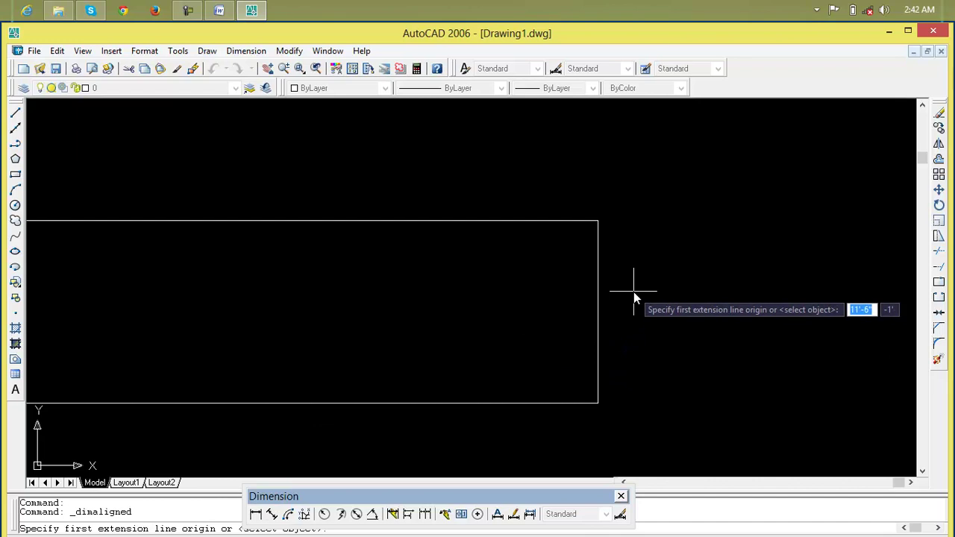
pyautogui.press('Return')
pyautogui.click(598, 329)
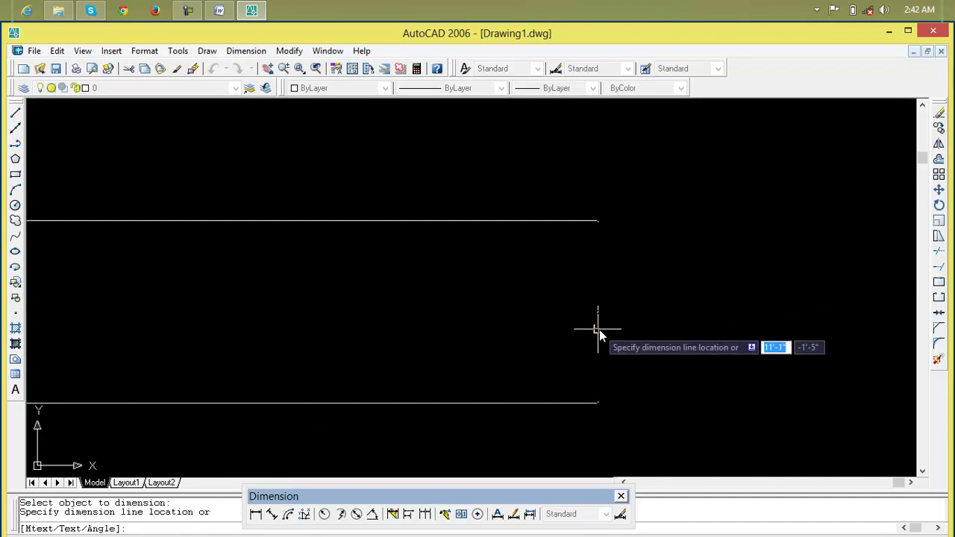
pyautogui.click(622, 334)
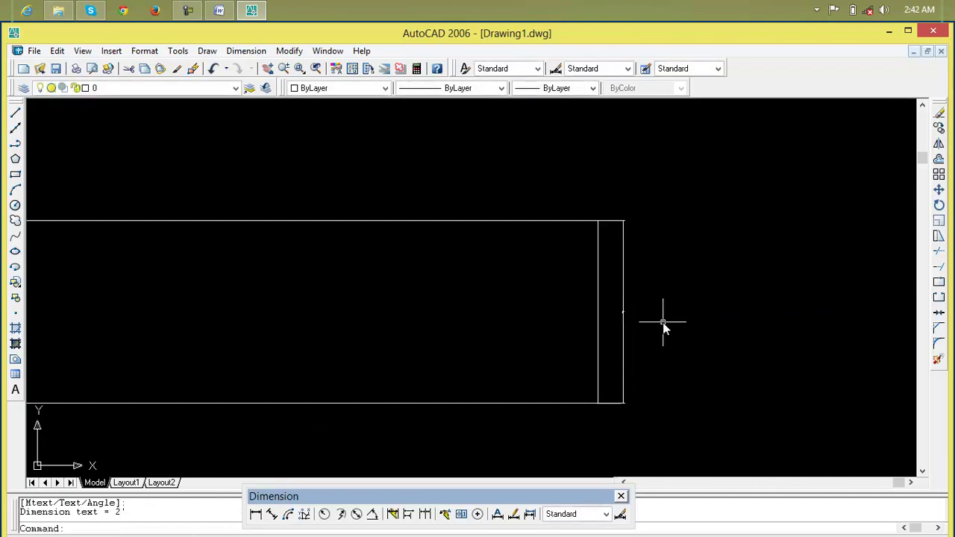
# Set the DIMSCALE system variable to 1'
pyautogui.press('Escape')
pyautogui.press('Escape')
pyautogui.write('dims')
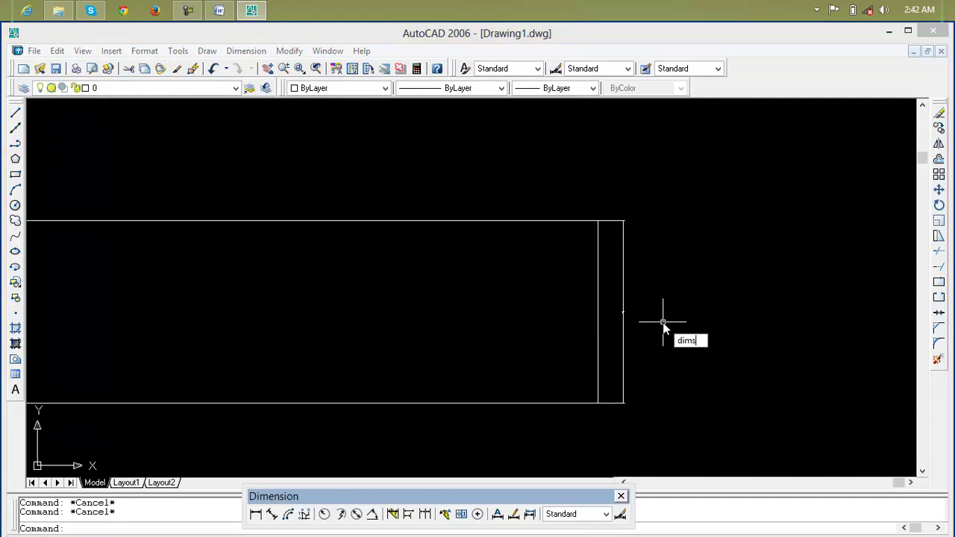
pyautogui.write('cale')
pyautogui.press('Return')
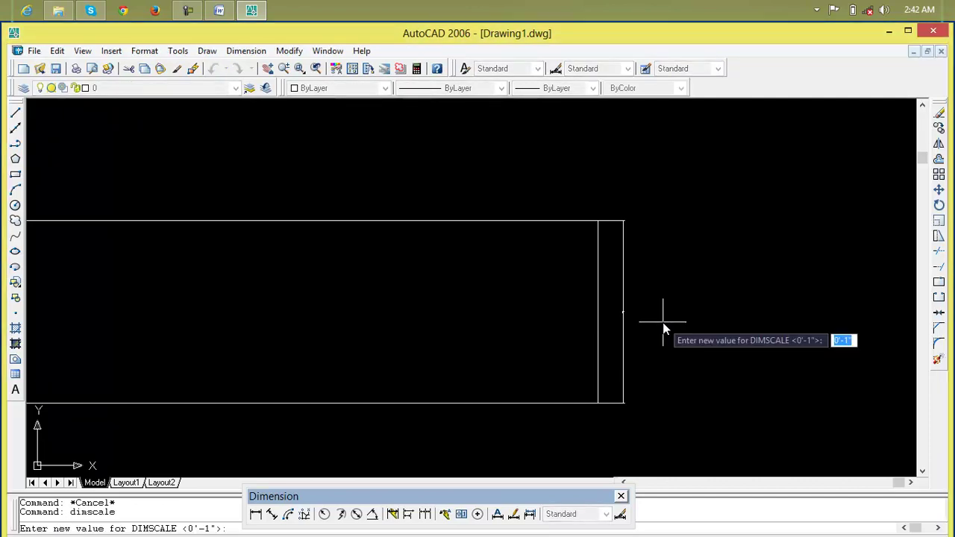
pyautogui.write('2')
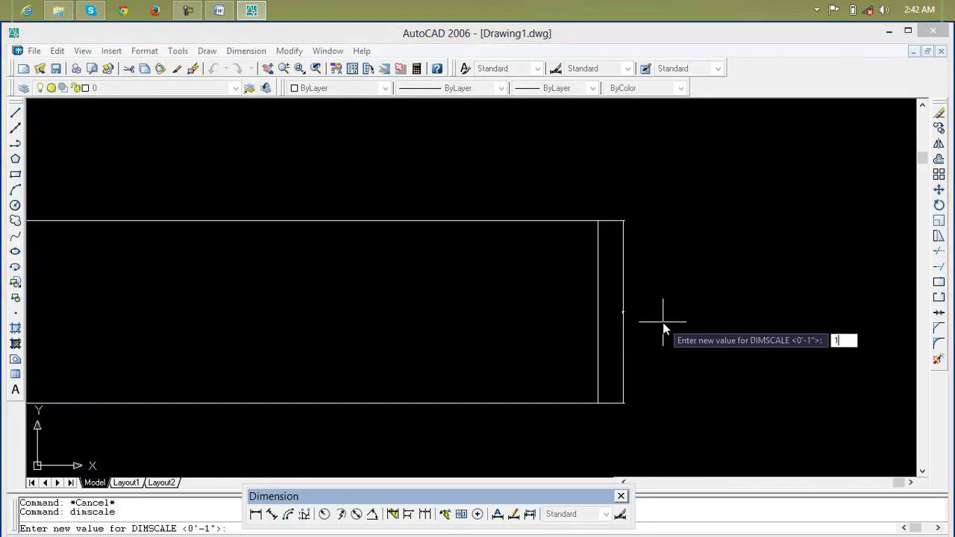
pyautogui.press('Return')
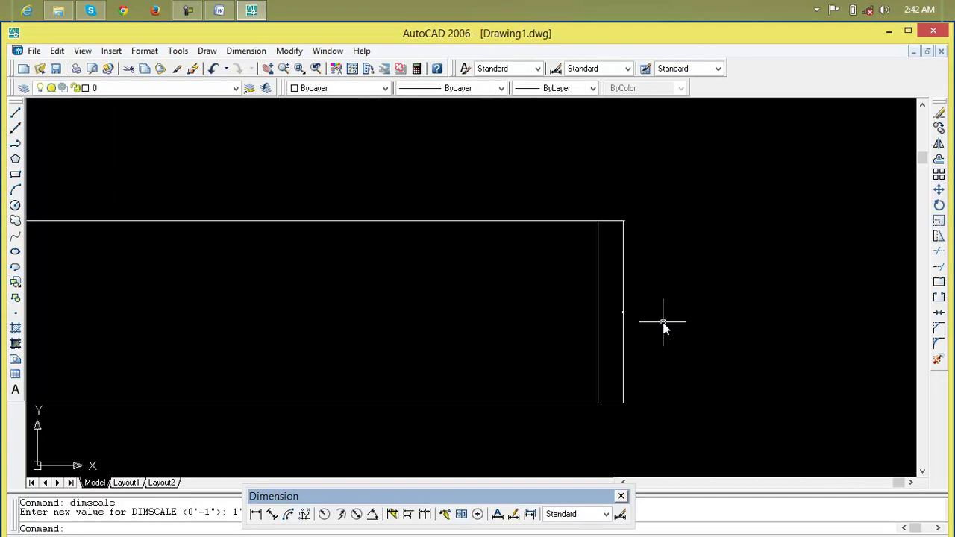
# Apply the current dimension settings to the existing dimension with Dimension Update
pyautogui.click(530, 514)
pyautogui.click(622, 361)
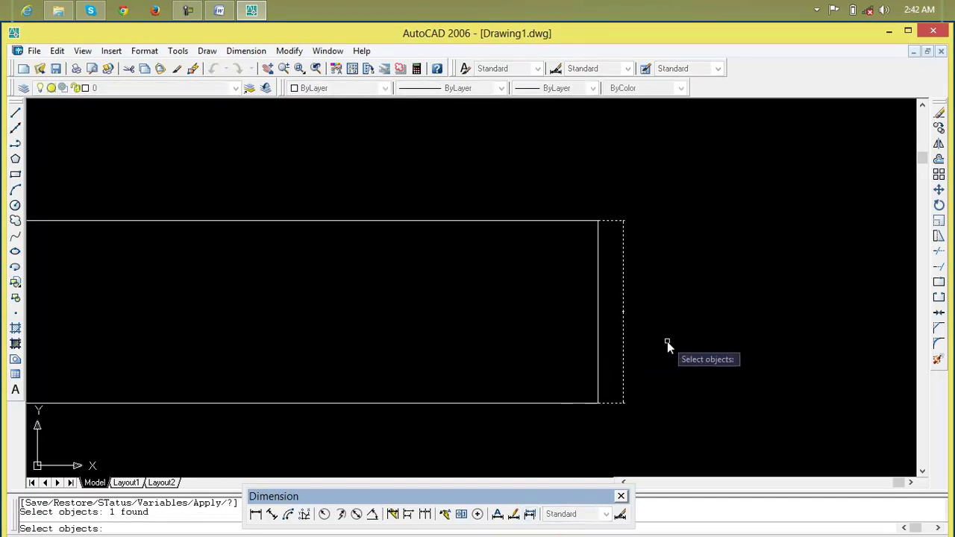
pyautogui.press('Return')
# Add an aligned dimension between the right endpoints of the first and second horizontal lines, placed outside their ends
pyautogui.scroll(-2, 656, 307)
pyautogui.moveTo(654, 311); pyautogui.dragTo(677, 343, button='middle')
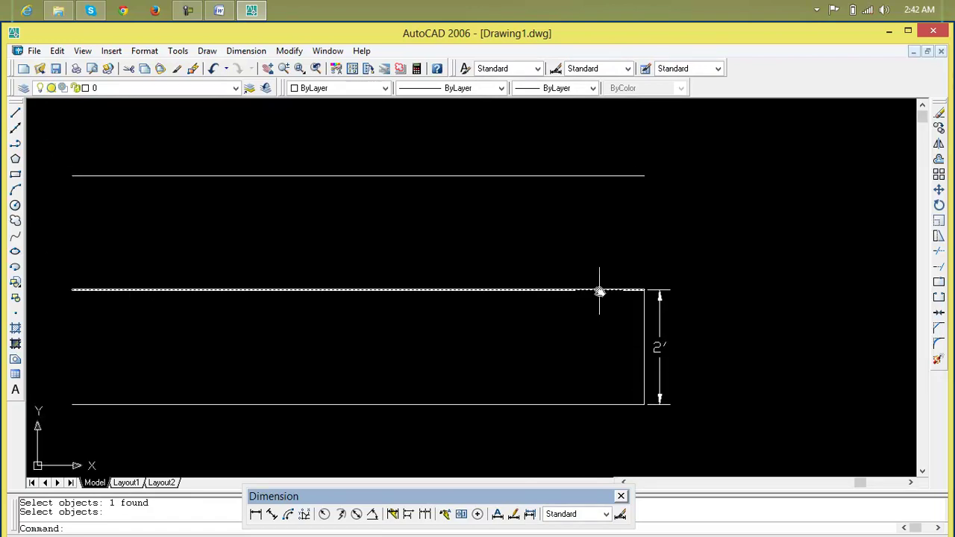
pyautogui.scroll(-1, 599, 291)
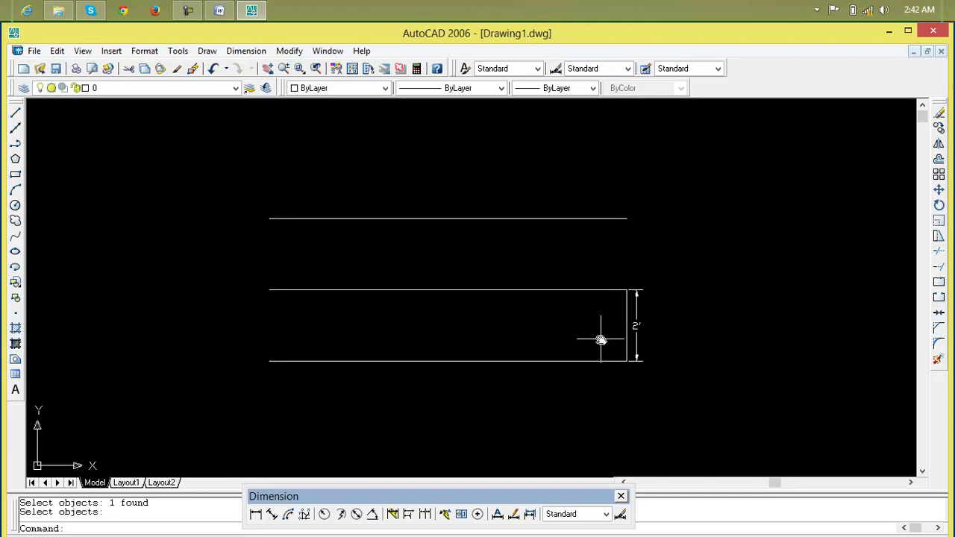
pyautogui.click(273, 514)
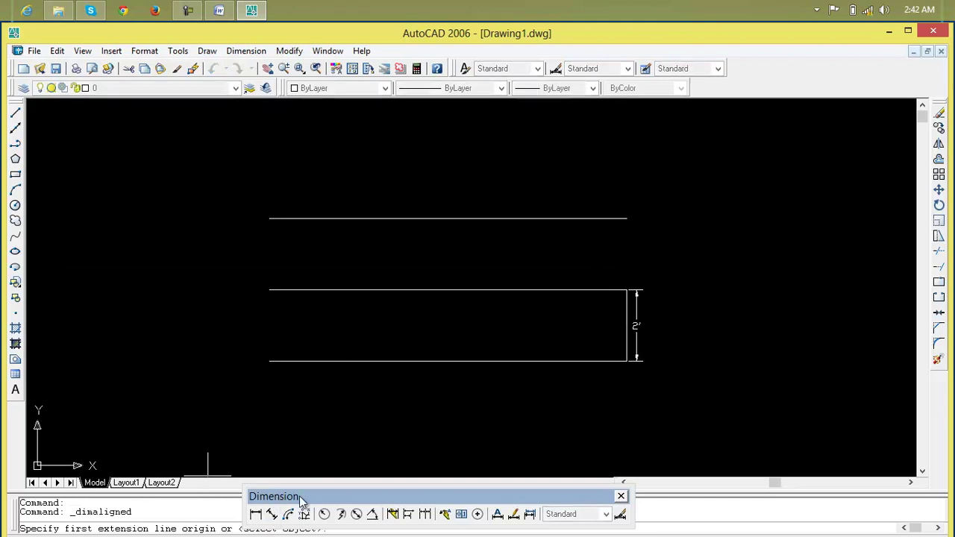
pyautogui.click(627, 220)
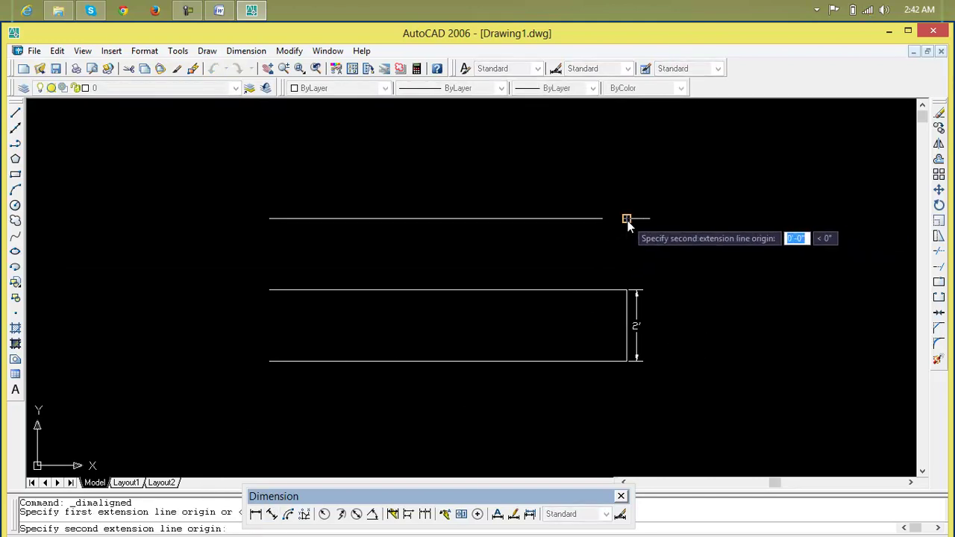
pyautogui.click(627, 289)
pyautogui.click(652, 276)
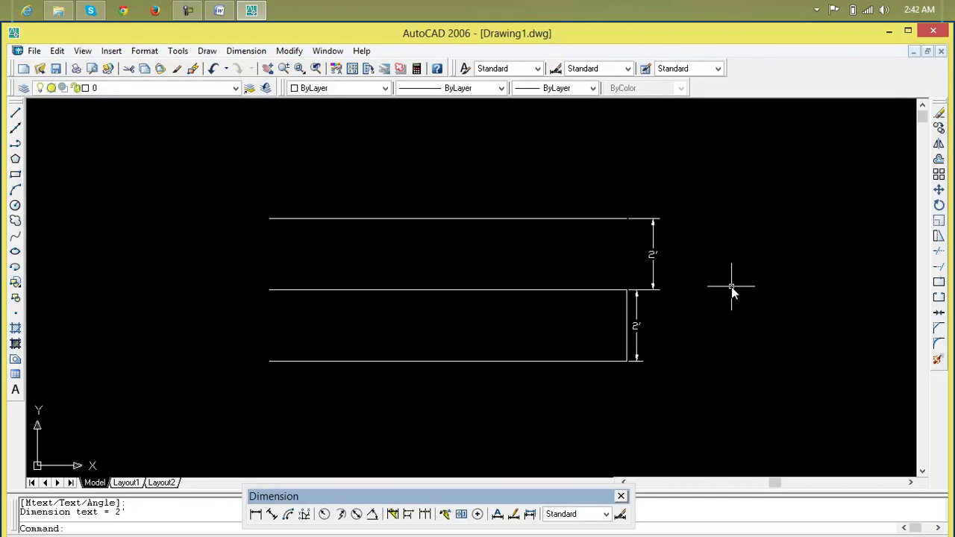
# Erase all the lines and dimensions in the drawing using a crossing window
pyautogui.click(708, 137)
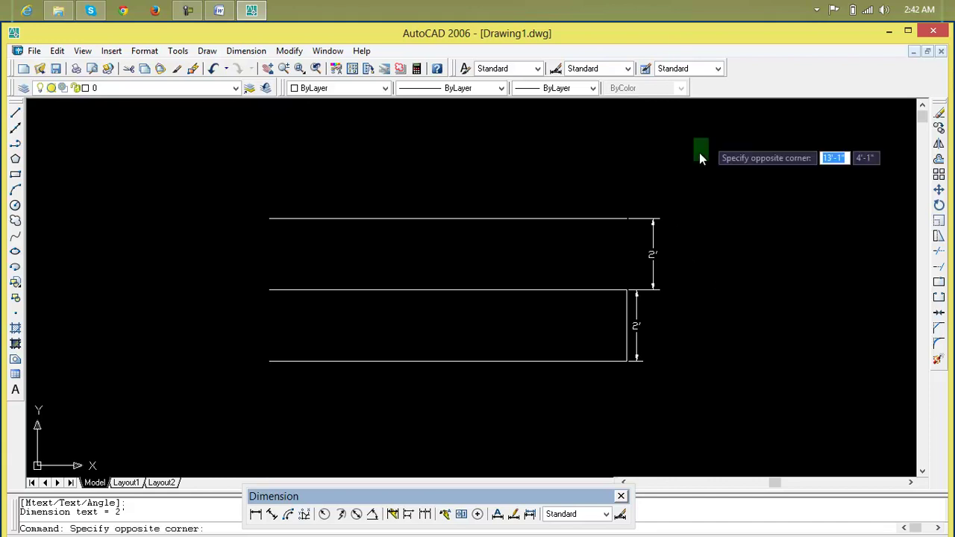
pyautogui.click(225, 422)
pyautogui.press('Delete')
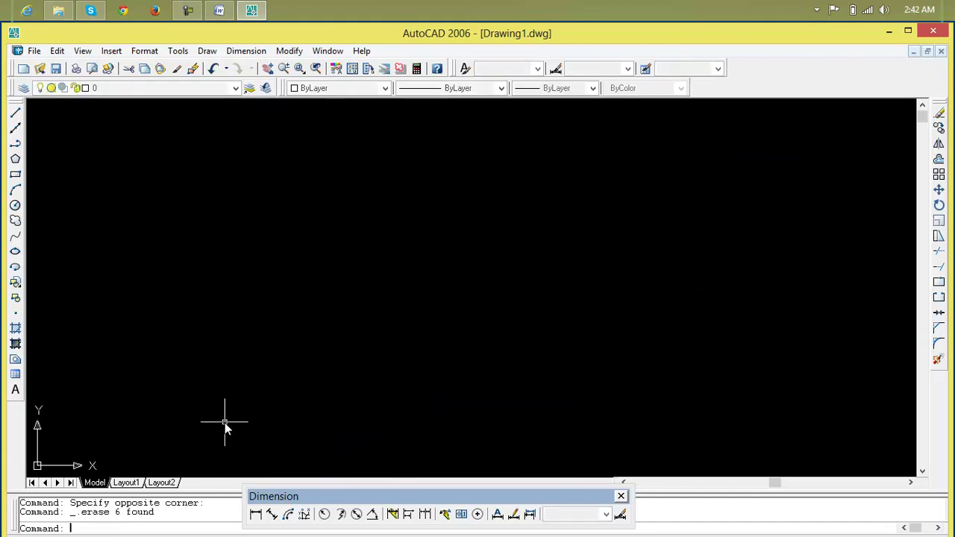
# Draw a large horizontal rectangle by two freely picked opposite corners in the empty drawing area
pyautogui.click(15, 176)
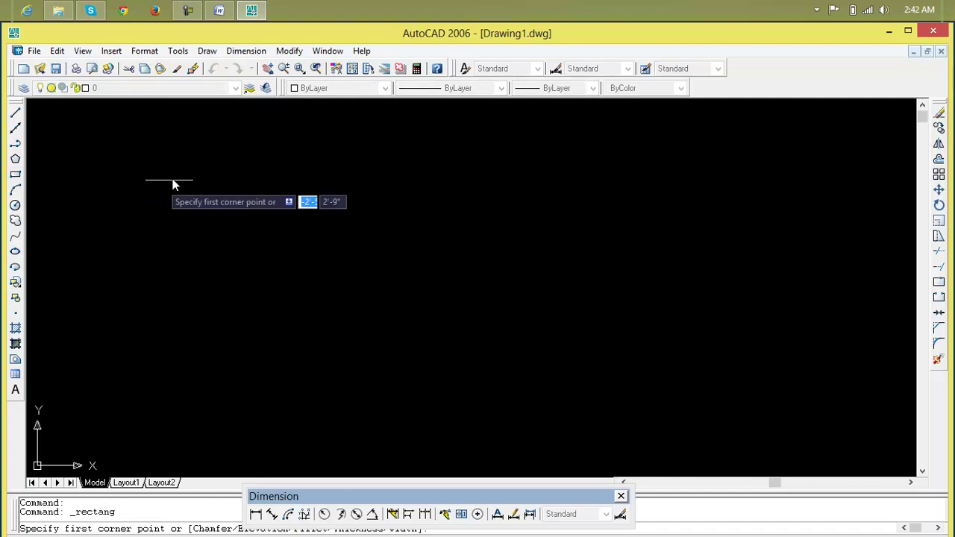
pyautogui.click(150, 145)
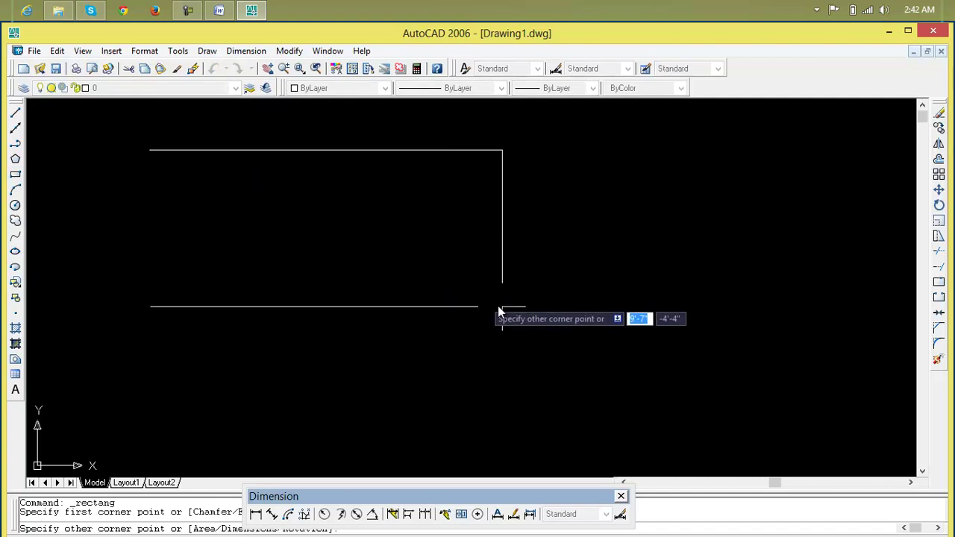
pyautogui.click(535, 344)
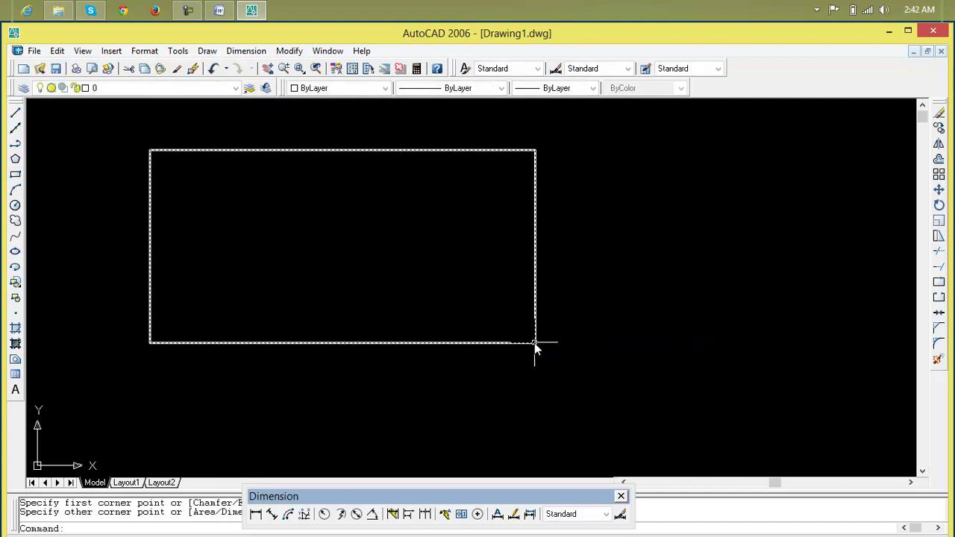
pyautogui.press('Escape')
pyautogui.press('Escape')
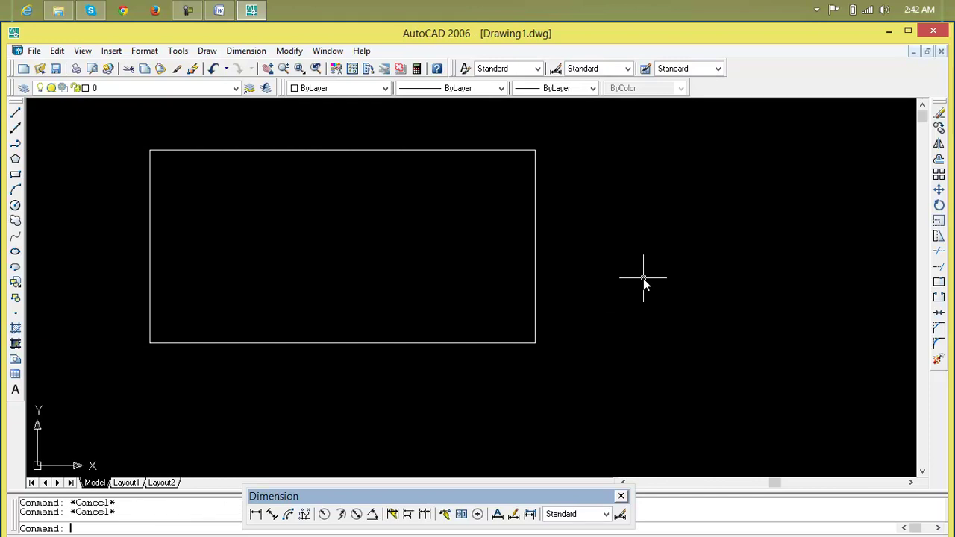
# Offset the rectangle inward by 2' to create a smaller concentric rectangle
pyautogui.write('o')
pyautogui.press('Return')
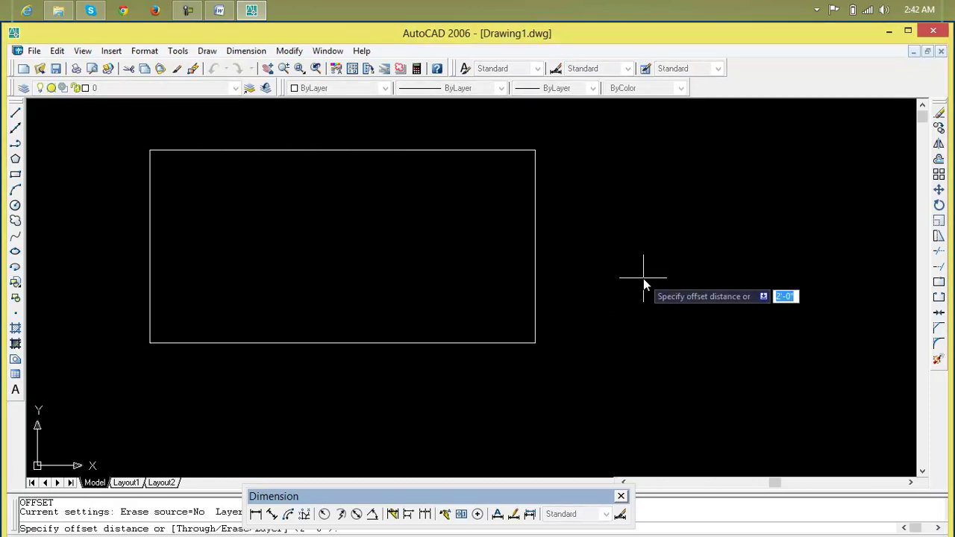
pyautogui.write('2')
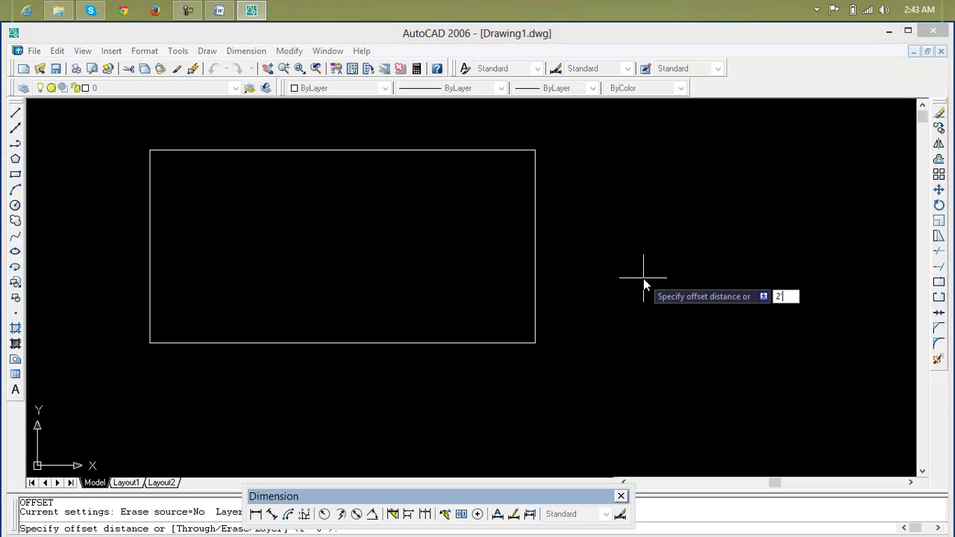
pyautogui.press('Return')
pyautogui.click(482, 149)
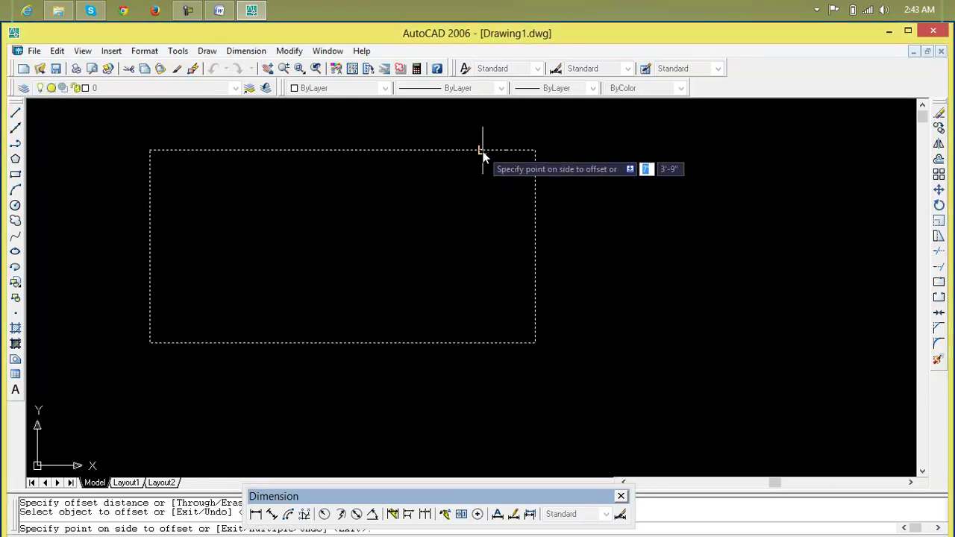
pyautogui.click(480, 196)
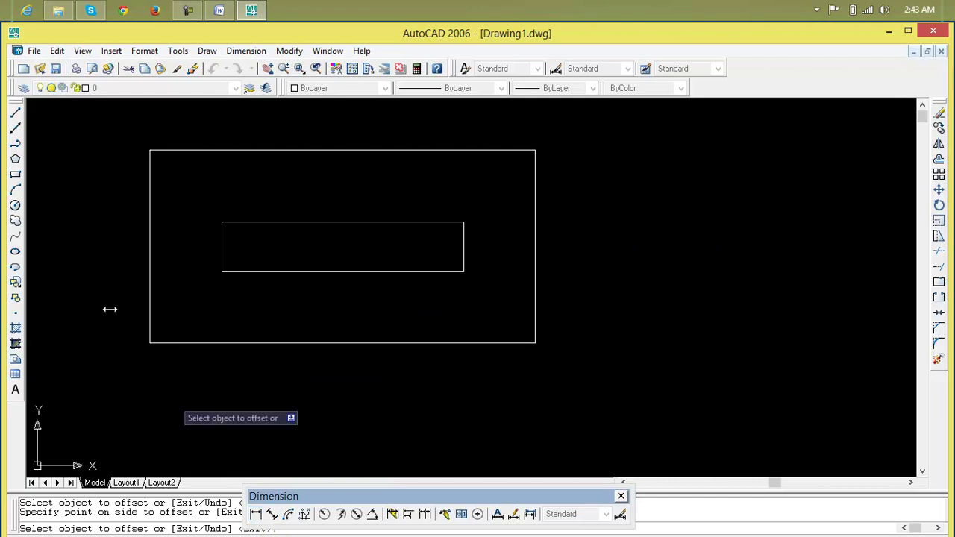
# Draw a vertical line from the midpoint of the outer rectangle's upper edge to the inner rectangle's upper edge
pyautogui.click(15, 112)
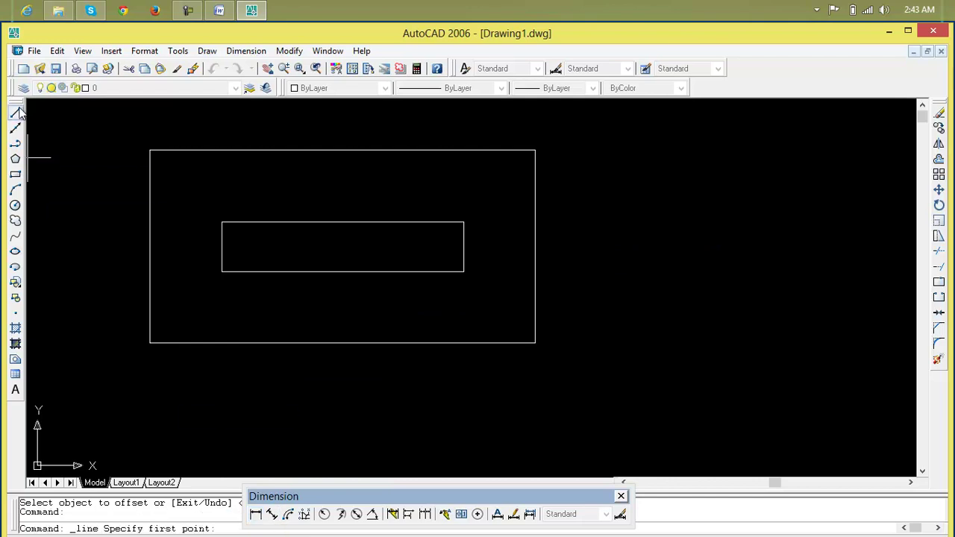
pyautogui.click(341, 154)
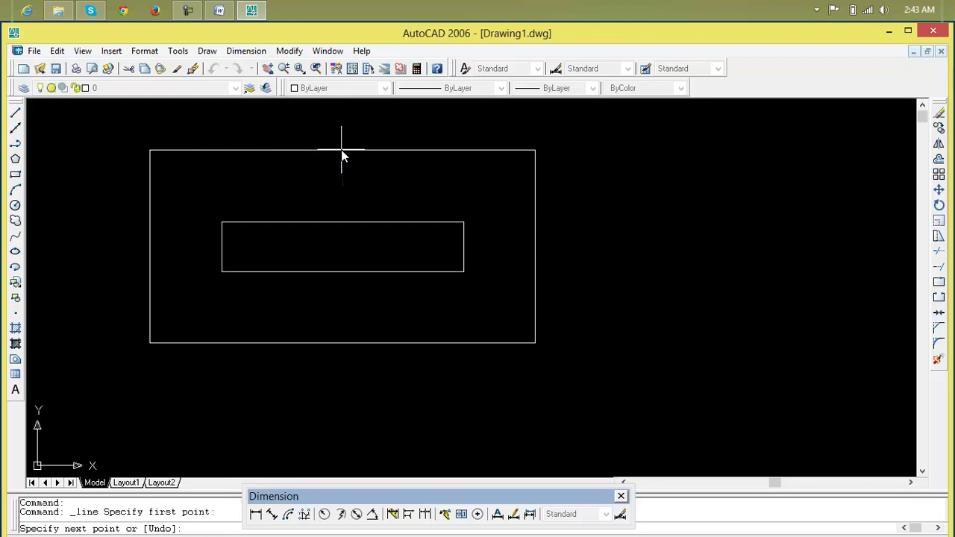
pyautogui.click(343, 221)
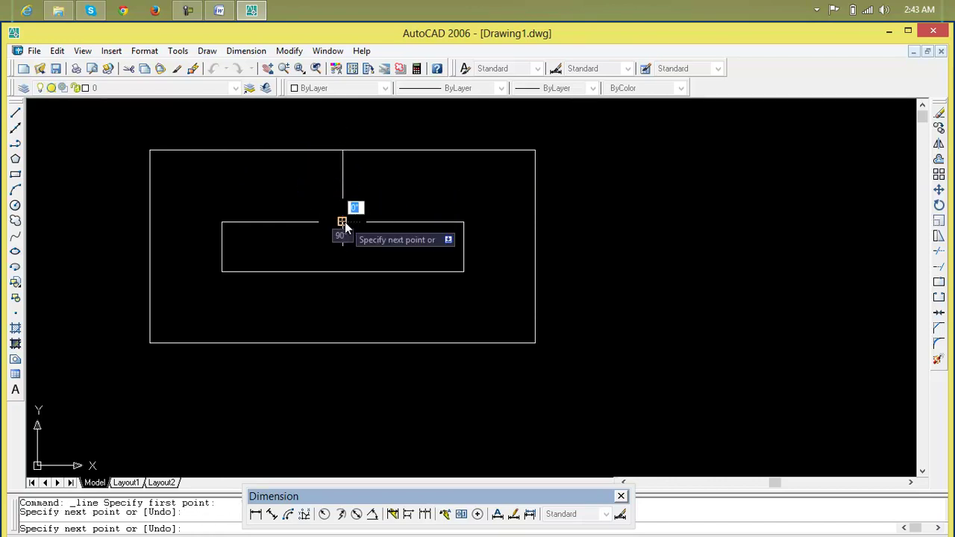
pyautogui.press('Return')
pyautogui.press('Return')
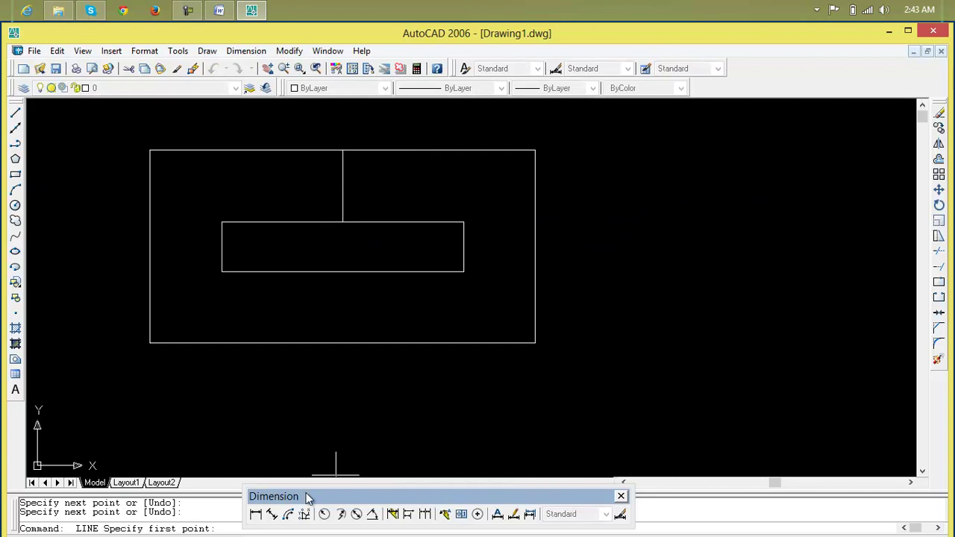
# Add an aligned dimension to the vertical connecting line by selecting the line, placing it just right of the line
pyautogui.click(272, 514)
pyautogui.press('Return')
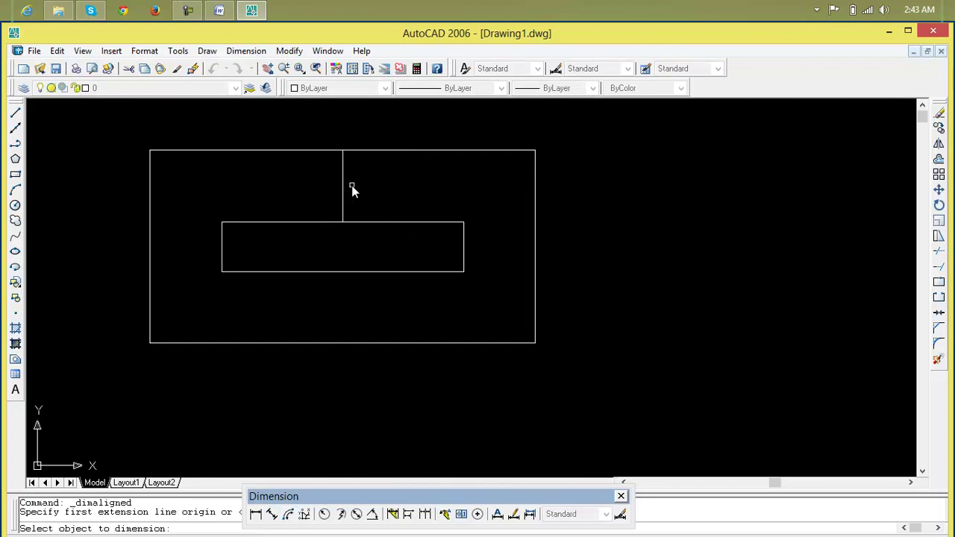
pyautogui.click(342, 191)
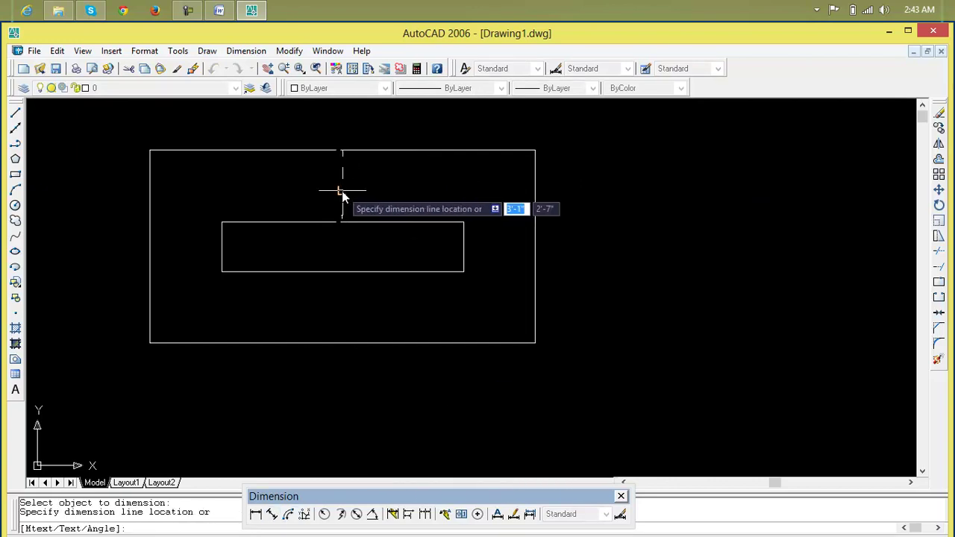
pyautogui.click(382, 196)
pyautogui.scroll(3, 420, 196)
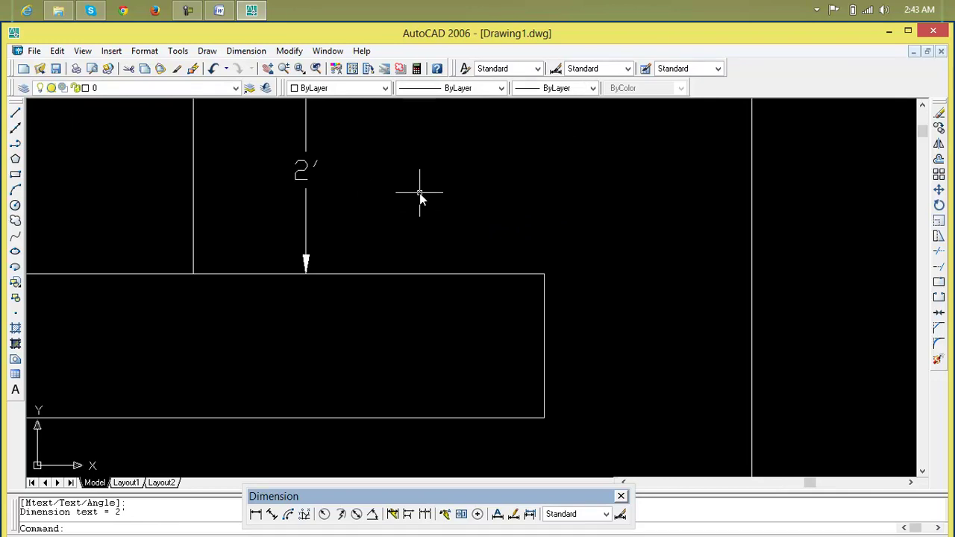
pyautogui.scroll(-3, 420, 196)
pyautogui.press('Escape')
pyautogui.press('Escape')
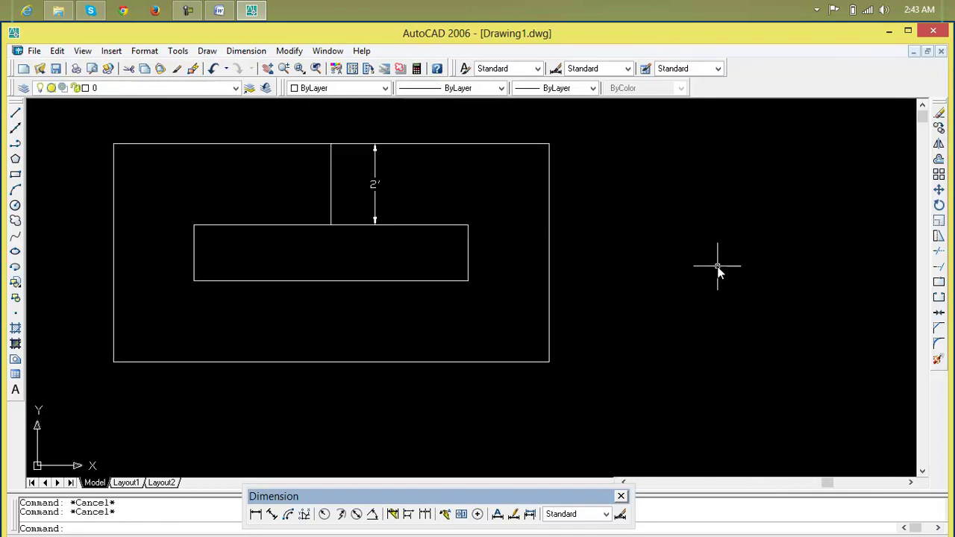
# Offset the outer rectangle inward by 9" to add a rectangle between the two existing ones
pyautogui.write('o')
pyautogui.press('Return')
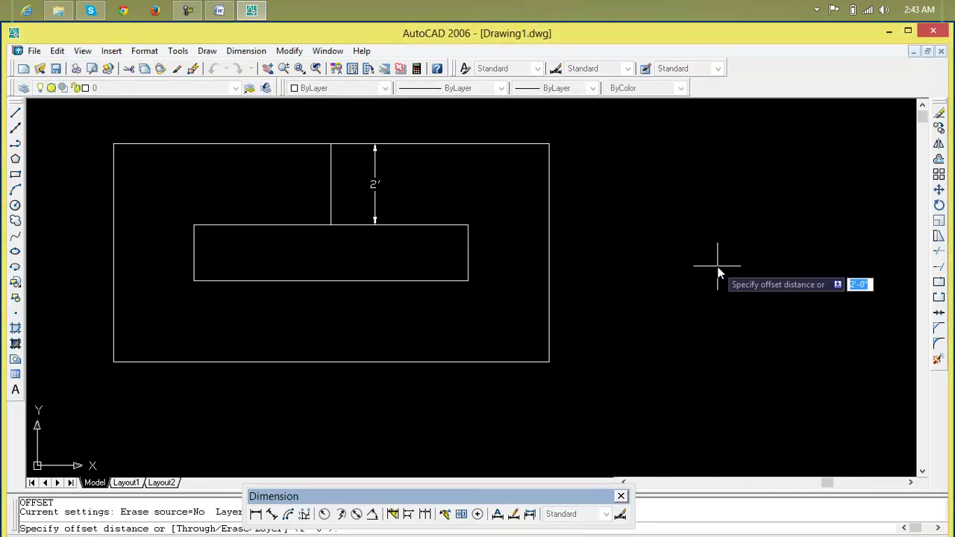
pyautogui.write("1'")
pyautogui.press('Return')
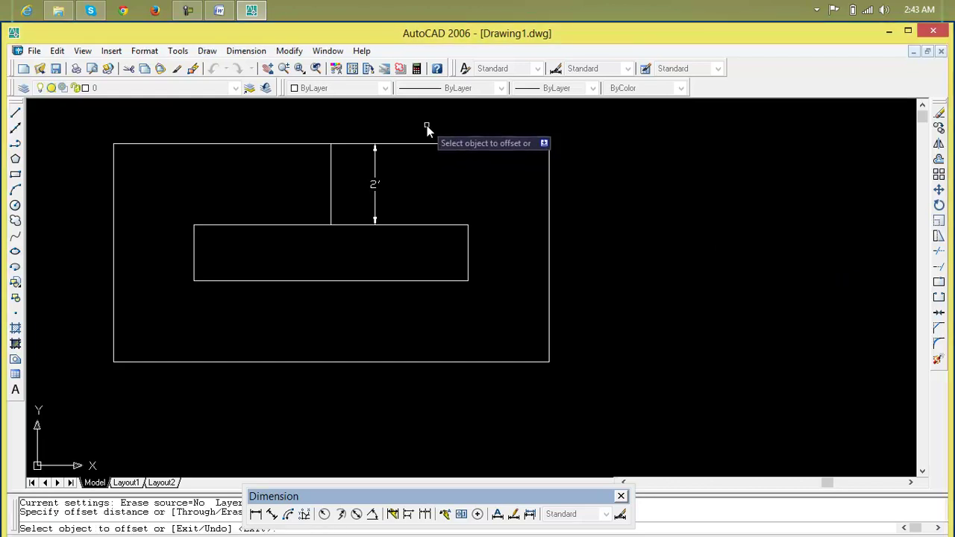
pyautogui.click(432, 143)
pyautogui.click(437, 169)
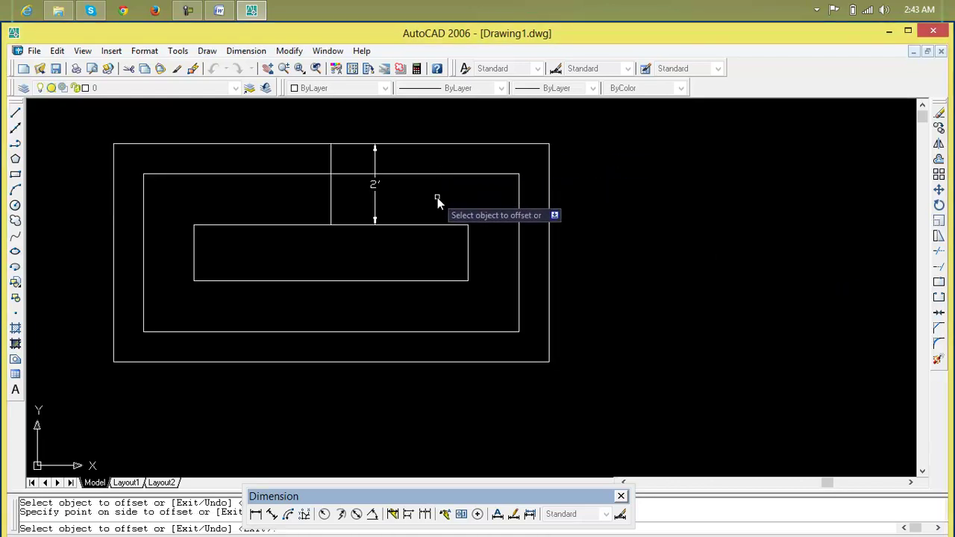
pyautogui.scroll(5, 364, 154)
pyautogui.scroll(-2, 417, 177)
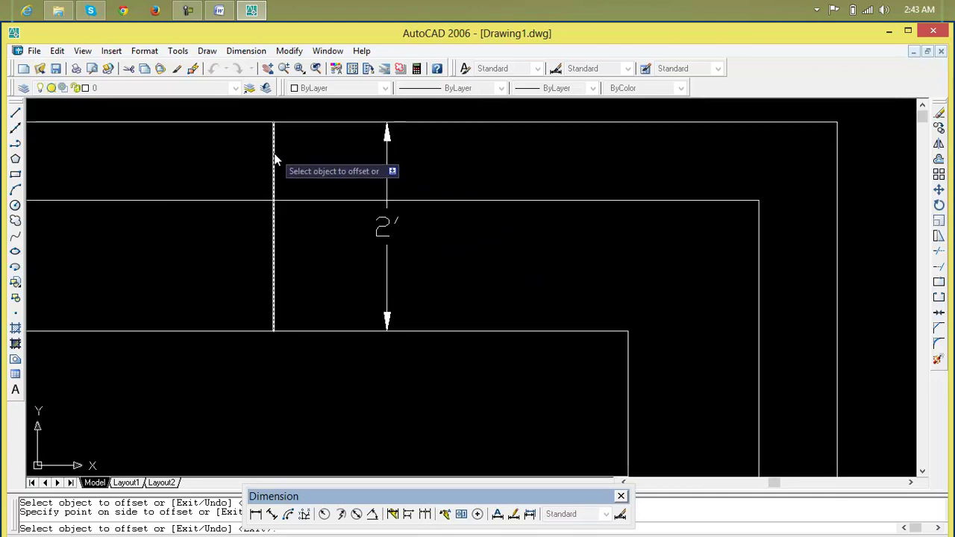
# Draw a short vertical line between the upper edges of the outer and middle rectangles, right of the 2' dimension
pyautogui.click(15, 112)
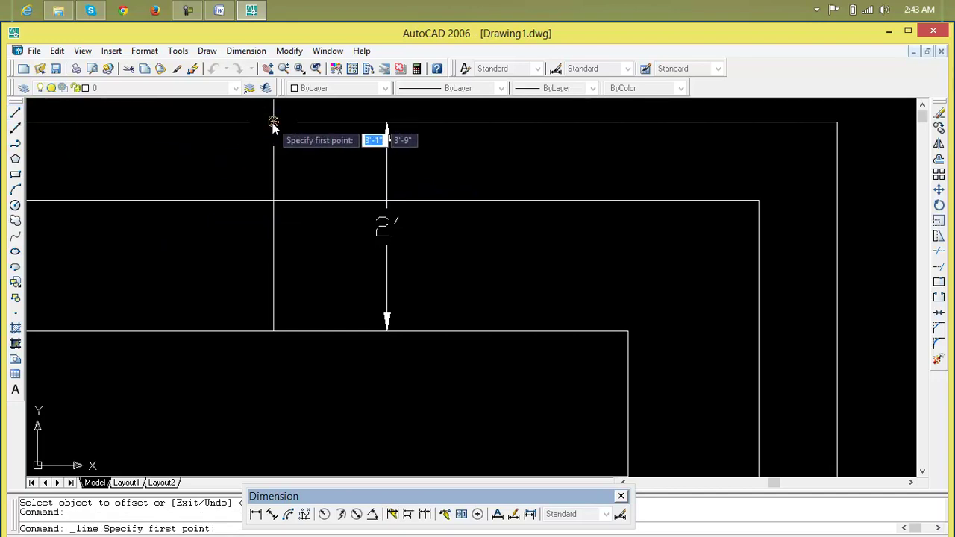
pyautogui.click(480, 122)
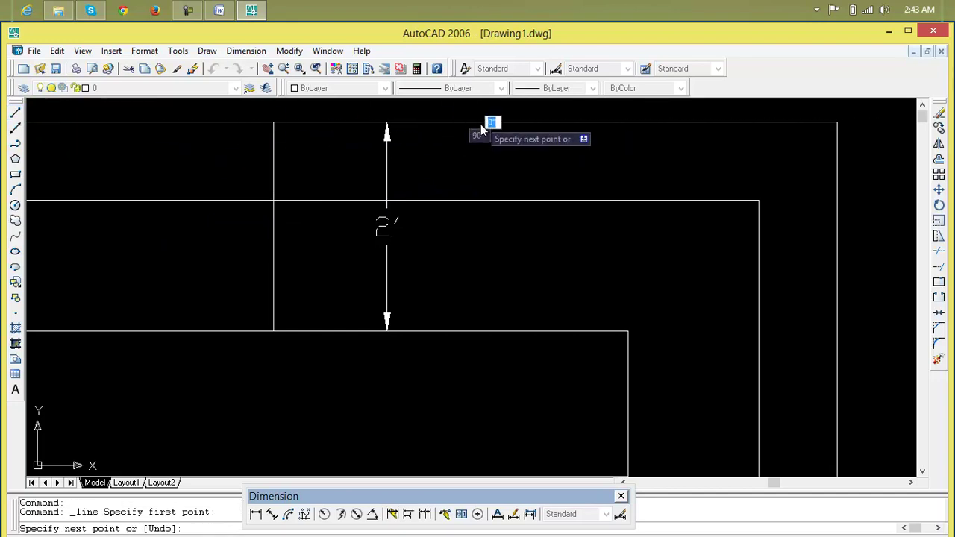
pyautogui.click(480, 200)
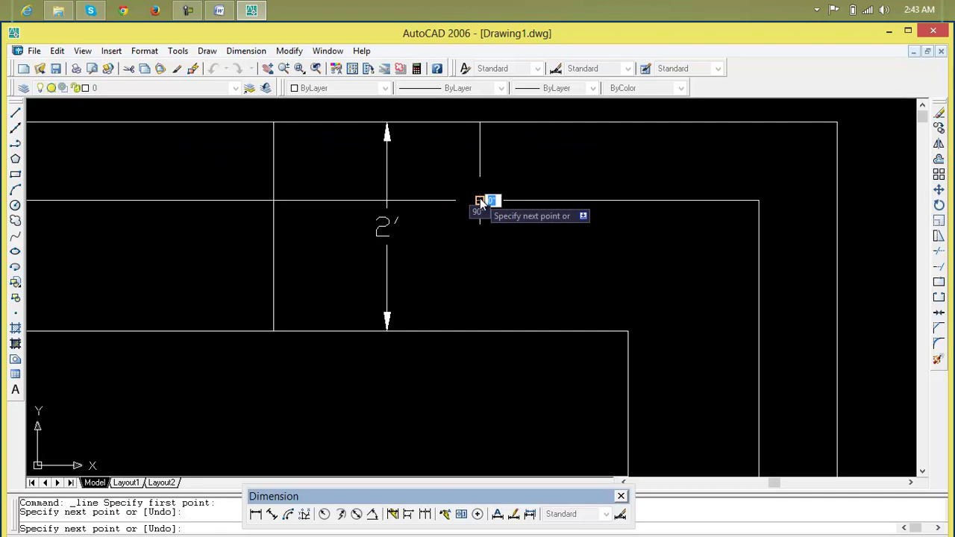
pyautogui.press('Return')
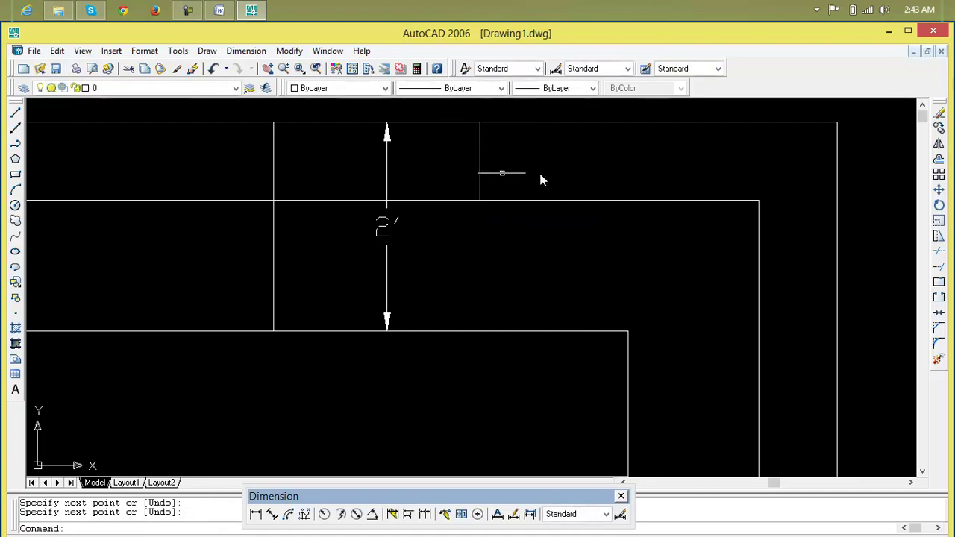
# Add an aligned dimension to the short connecting line by selecting the line, placing it to the line's right
pyautogui.click(276, 514)
pyautogui.press('Return')
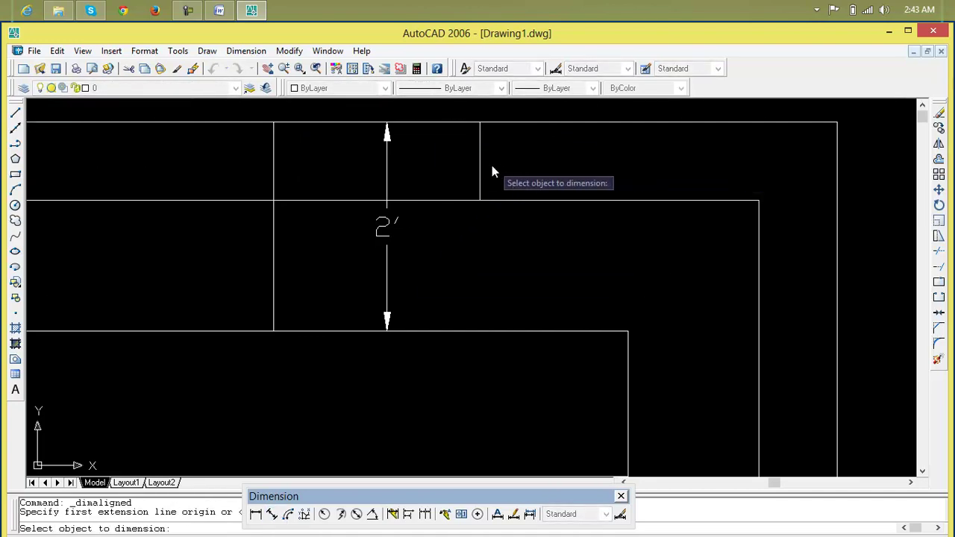
pyautogui.click(479, 165)
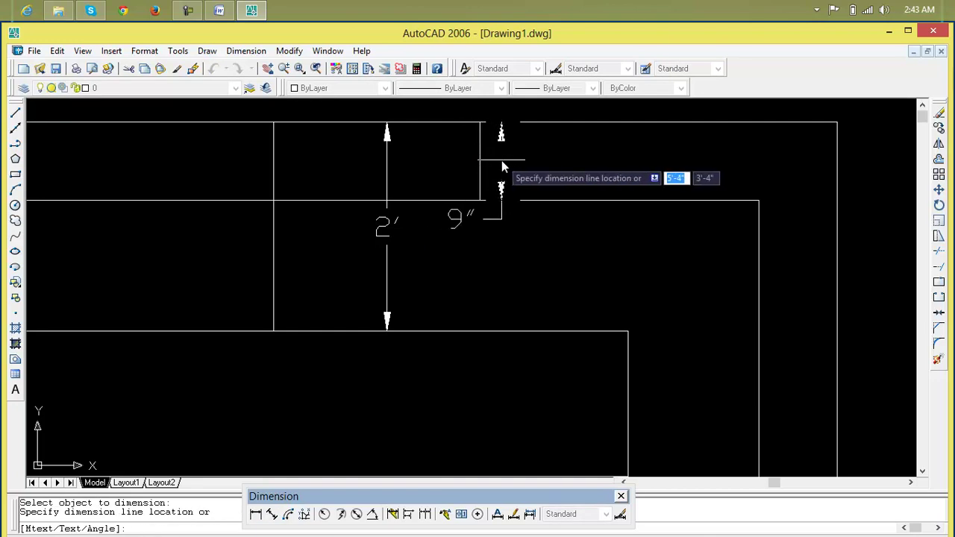
pyautogui.click(538, 173)
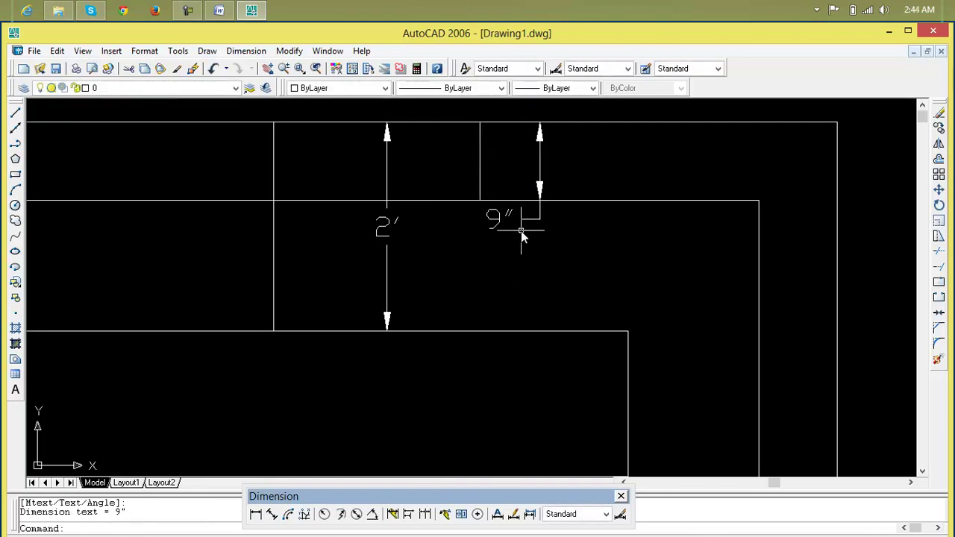
# Erase all the rectangles, connecting lines and dimensions using a crossing window
pyautogui.scroll(-5, 520, 230)
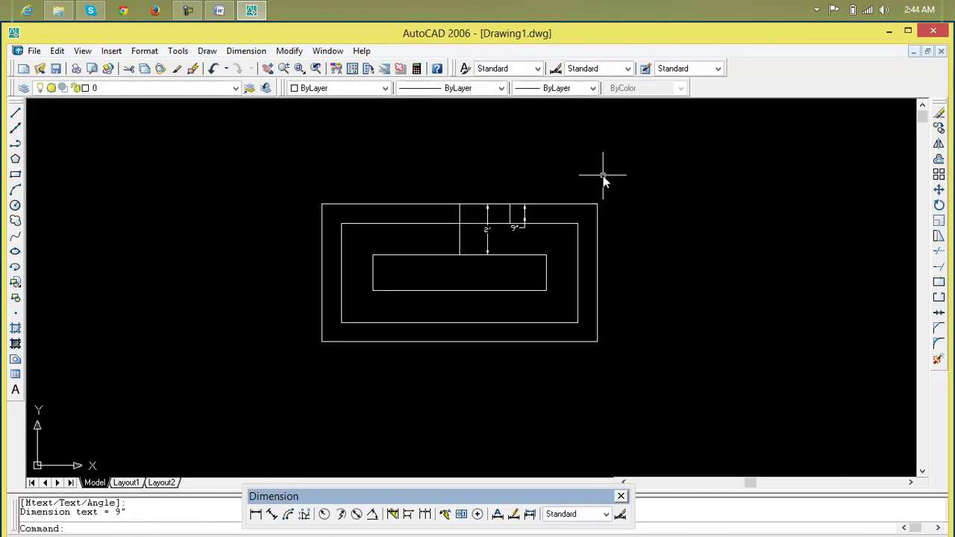
pyautogui.scroll(2, 604, 180)
pyautogui.click(635, 173)
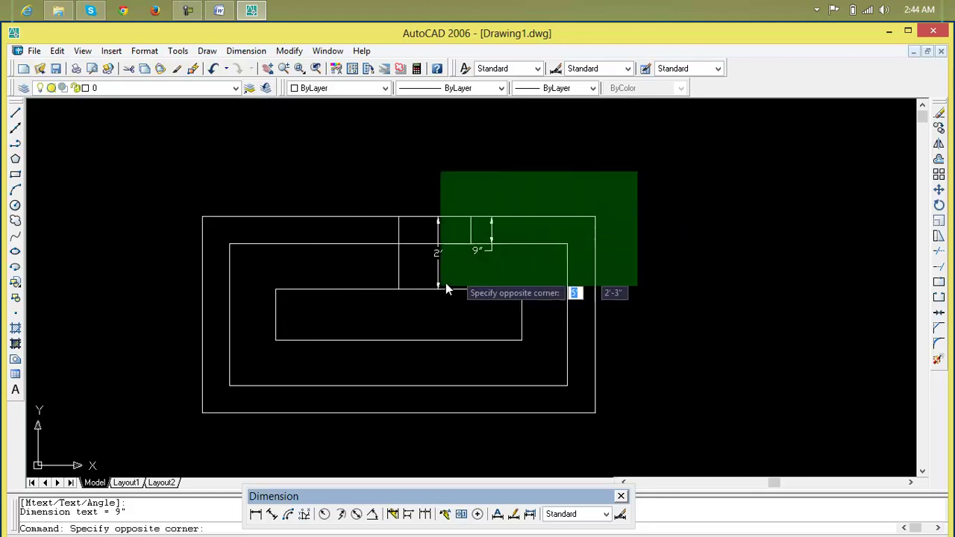
pyautogui.click(162, 439)
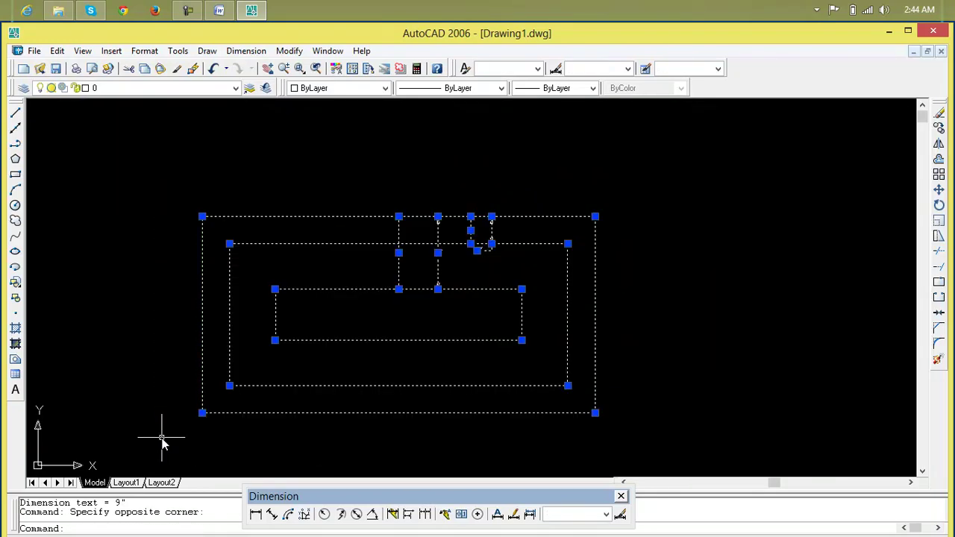
pyautogui.press('Delete')
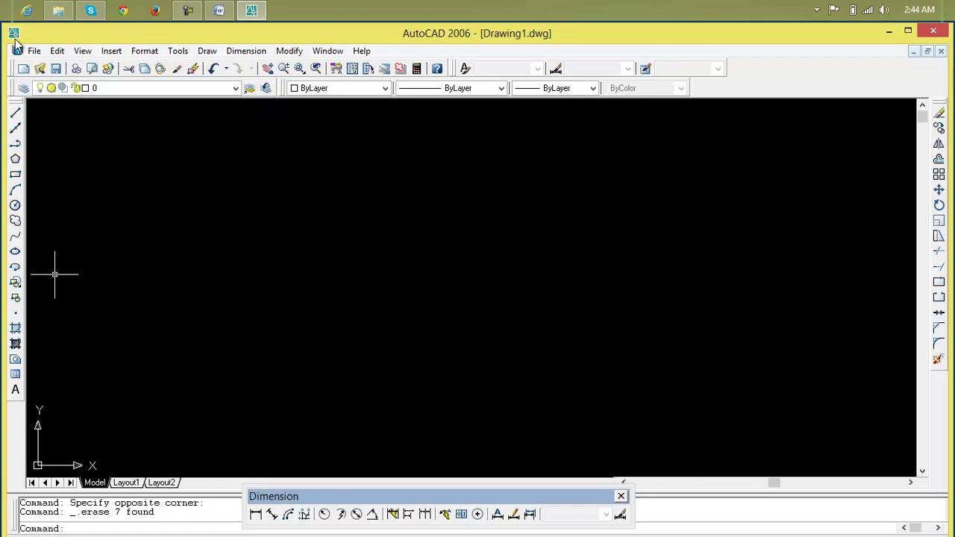
# Draw a five-sided polygon inscribed in a circle, with a freely picked center and radius in the empty drawing area
pyautogui.click(15, 161)
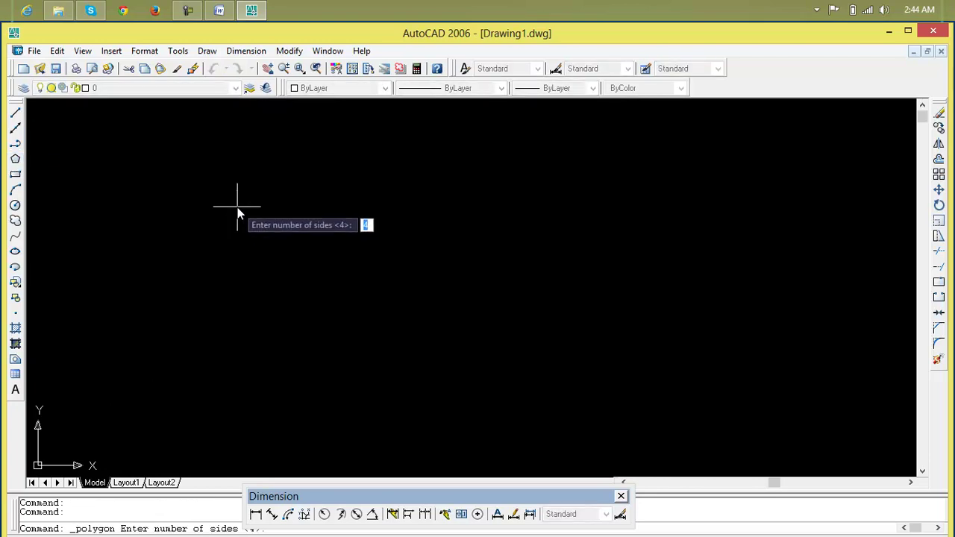
pyautogui.write('5')
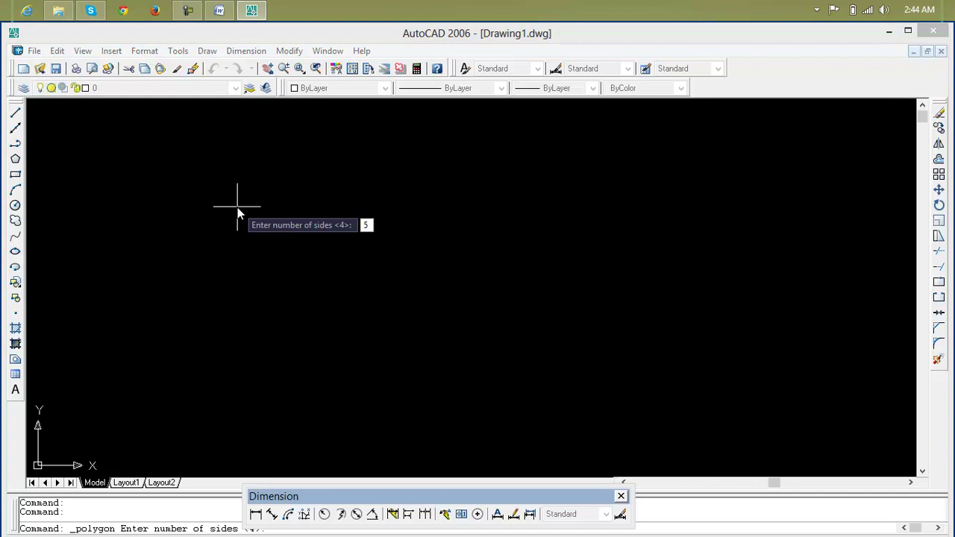
pyautogui.press('Return')
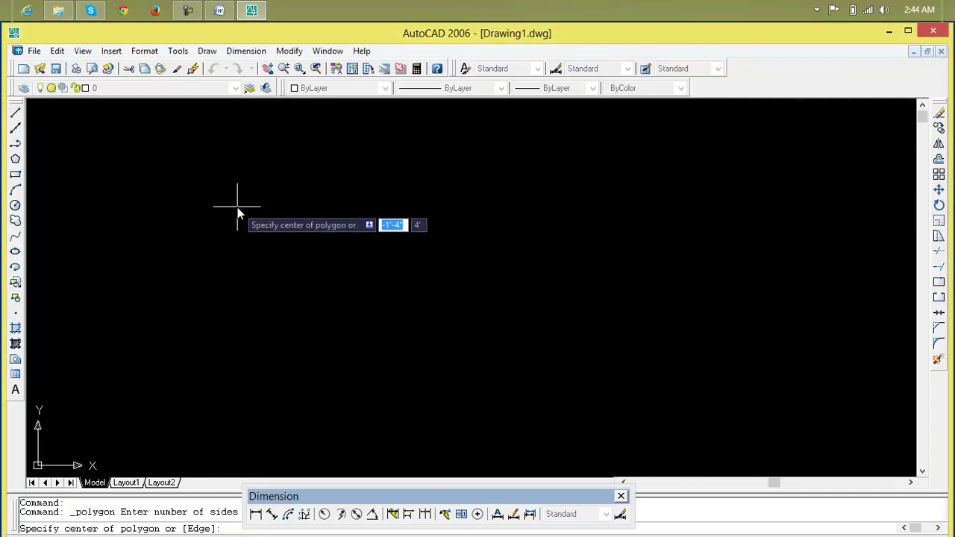
pyautogui.click(340, 281)
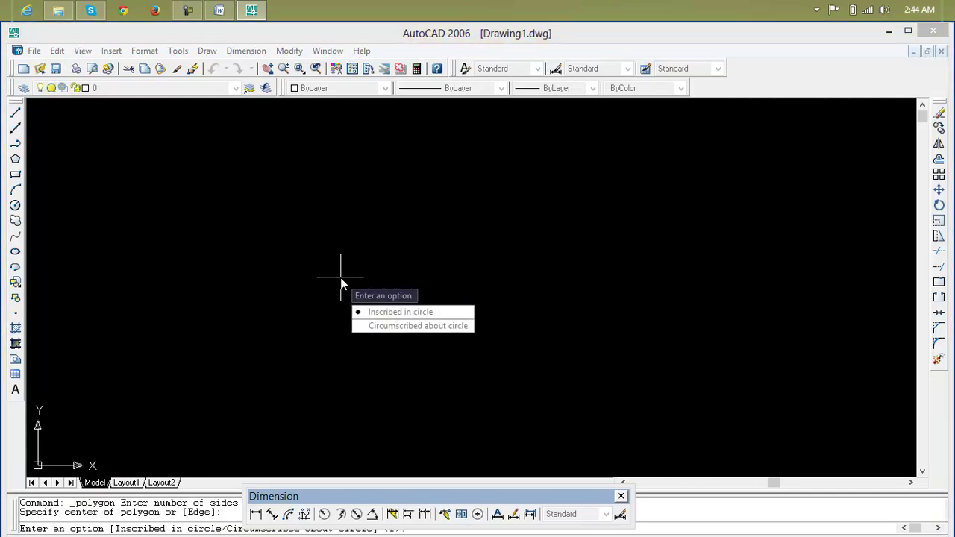
pyautogui.press('Return')
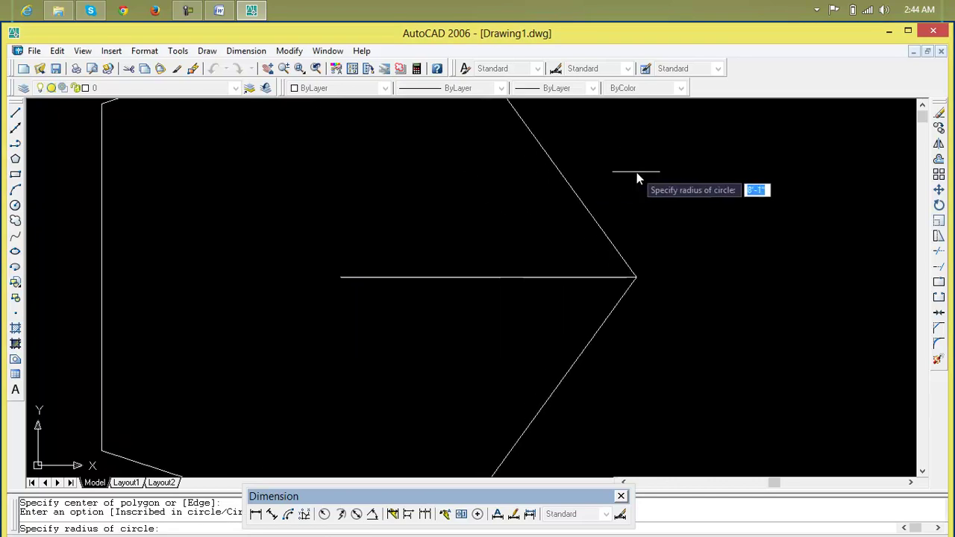
pyautogui.click(481, 262)
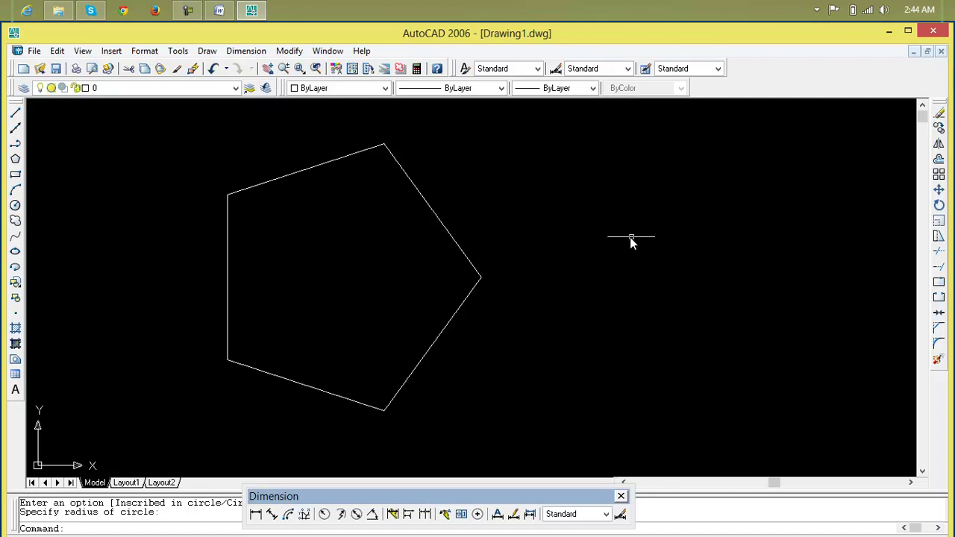
pyautogui.press('Escape')
pyautogui.press('Escape')
# Offset the pentagon outward by 9" to create a larger concentric pentagon
pyautogui.write('o')
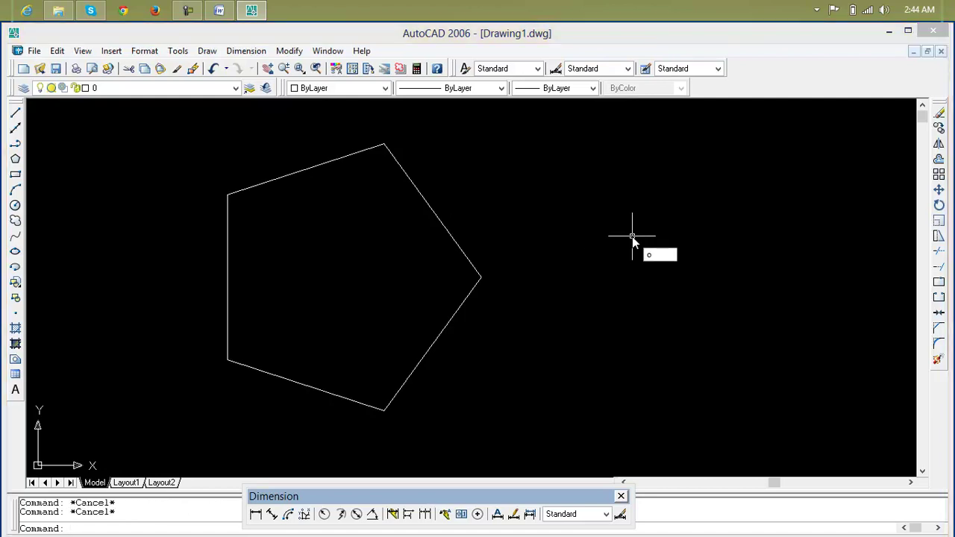
pyautogui.press('Return')
pyautogui.write('10')
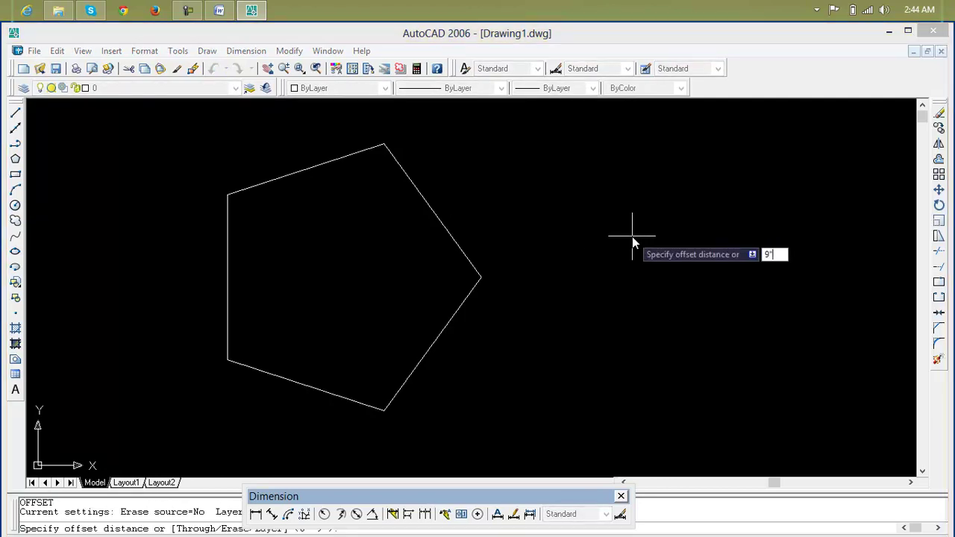
pyautogui.press('Return')
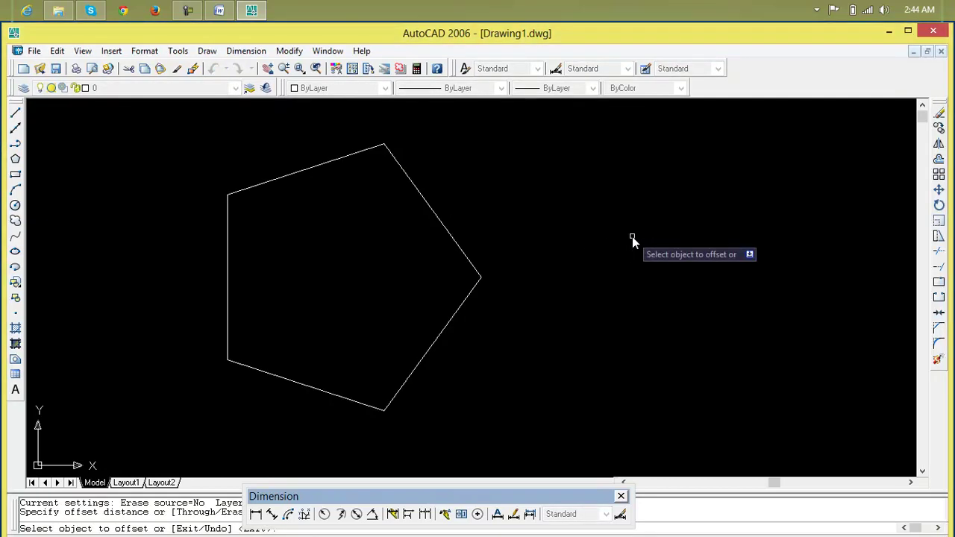
pyautogui.click(442, 221)
pyautogui.click(461, 218)
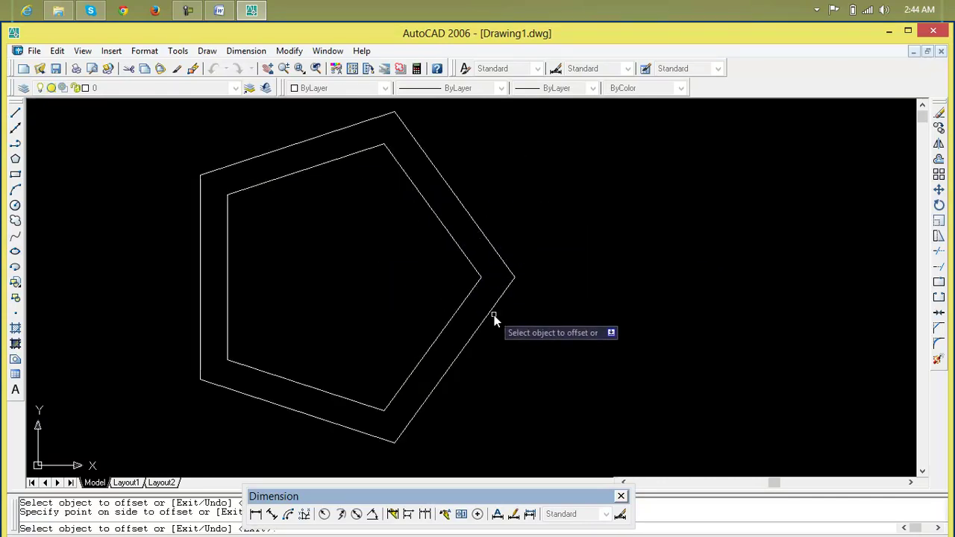
pyautogui.press('Escape')
pyautogui.press('Escape')
pyautogui.scroll(2, 461, 246)
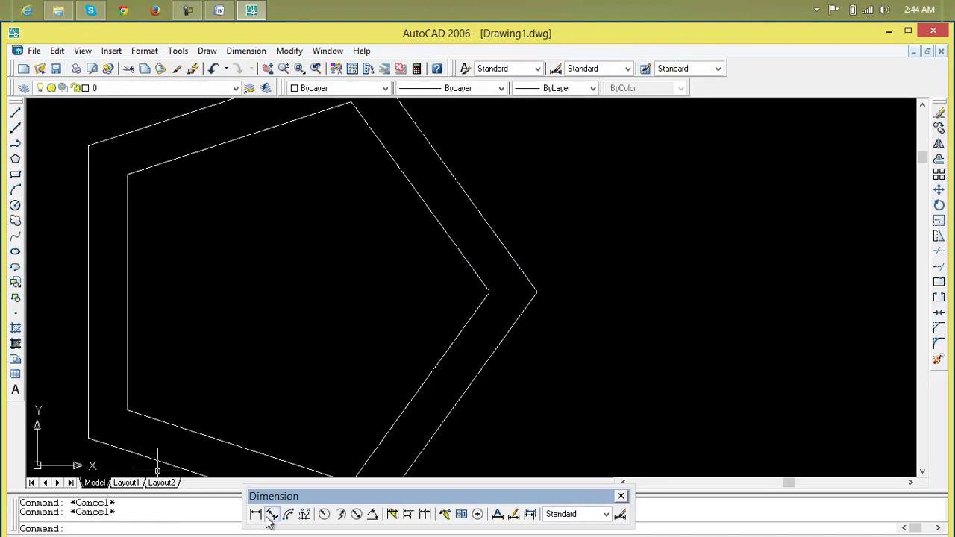
pyautogui.click(15, 112)
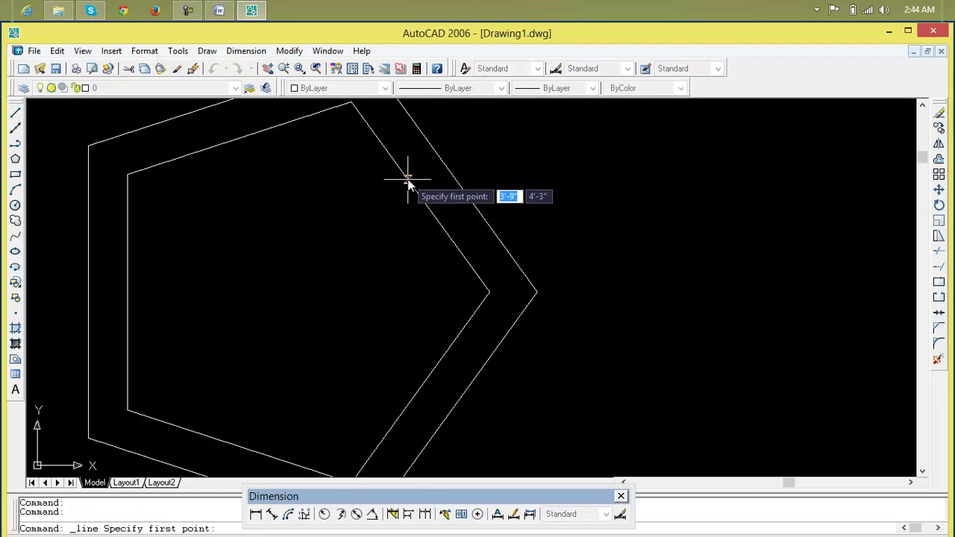
pyautogui.click(421, 198)
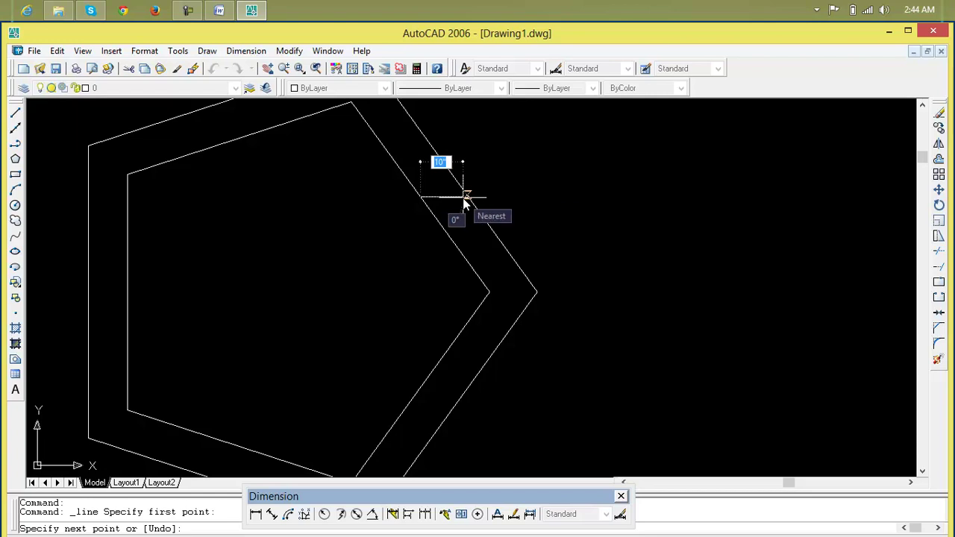
pyautogui.press('Escape')
pyautogui.press('Escape')
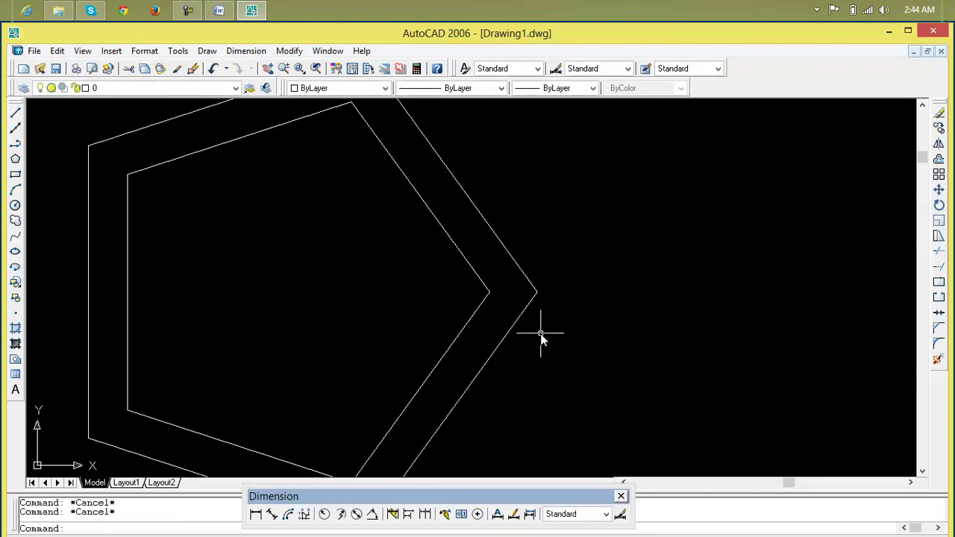
# Draw a line from the inner pentagon's right corner to the outer pentagon's right corner
pyautogui.click(15, 114)
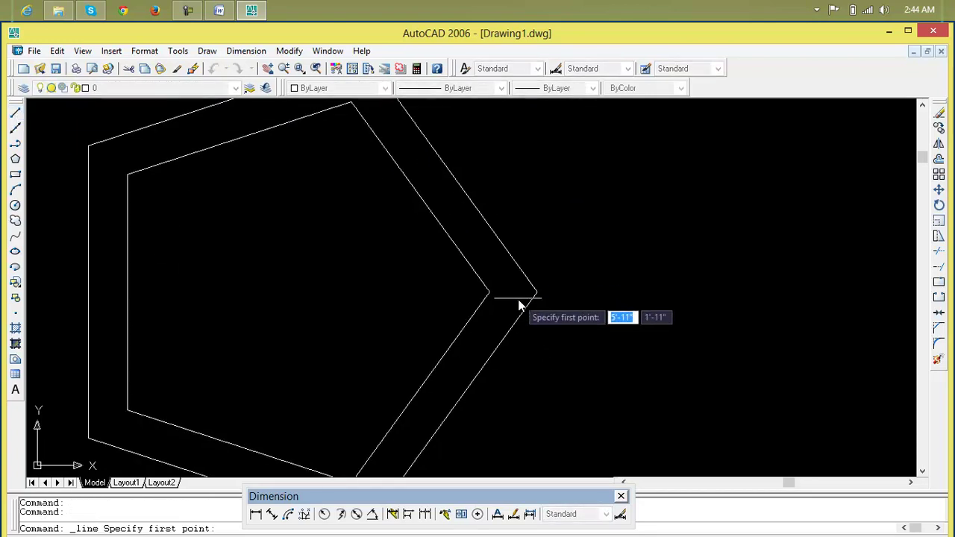
pyautogui.click(490, 292)
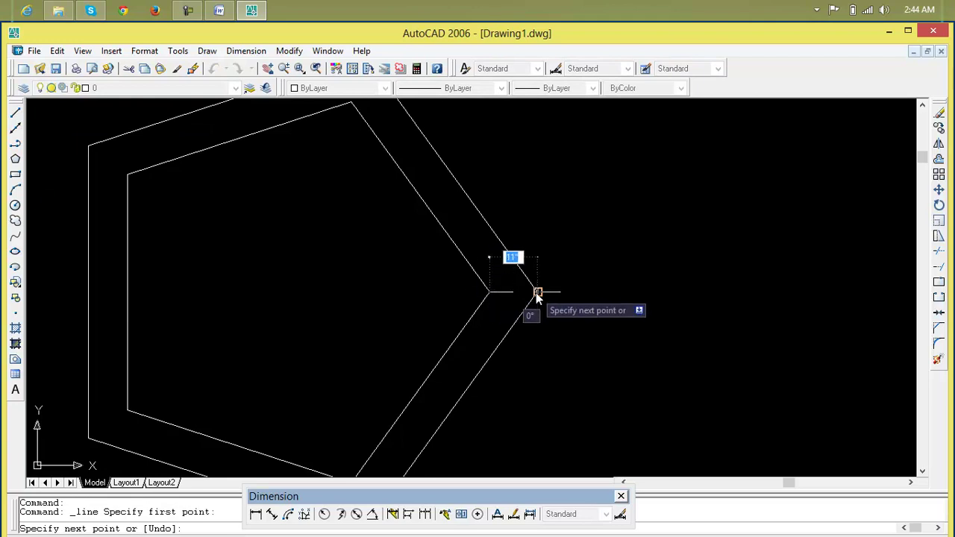
pyautogui.click(535, 292)
pyautogui.press('Return')
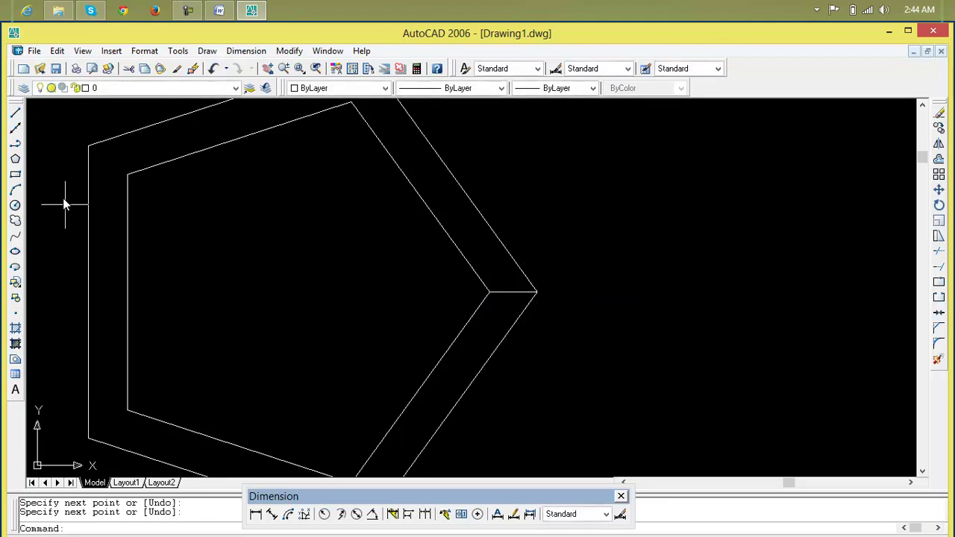
# Add an aligned dimension to the short line joining the pentagons' right corners by selecting the line, placing it above
pyautogui.click(272, 514)
pyautogui.press('Return')
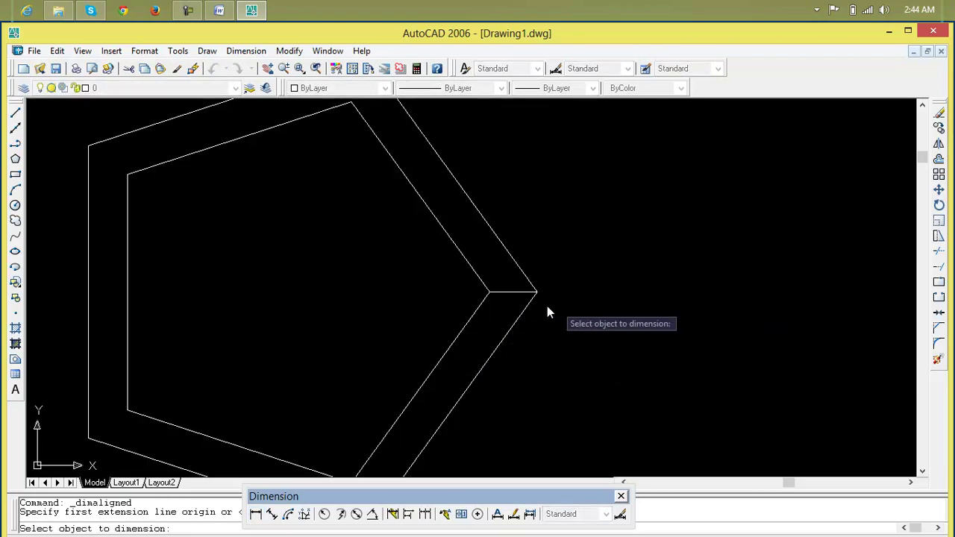
pyautogui.click(509, 293)
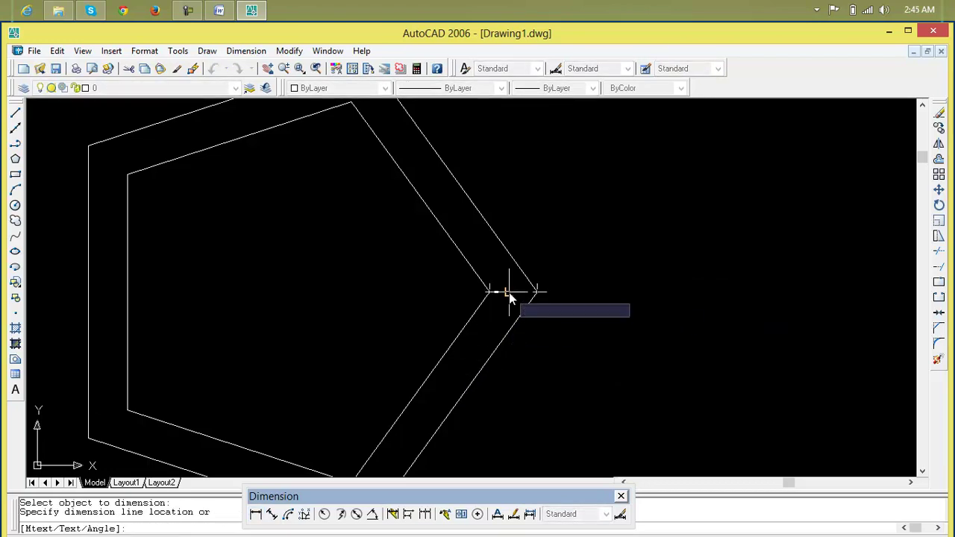
pyautogui.click(558, 224)
pyautogui.scroll(-4, 552, 228)
pyautogui.moveTo(582, 250); pyautogui.dragTo(484, 267, button='middle')
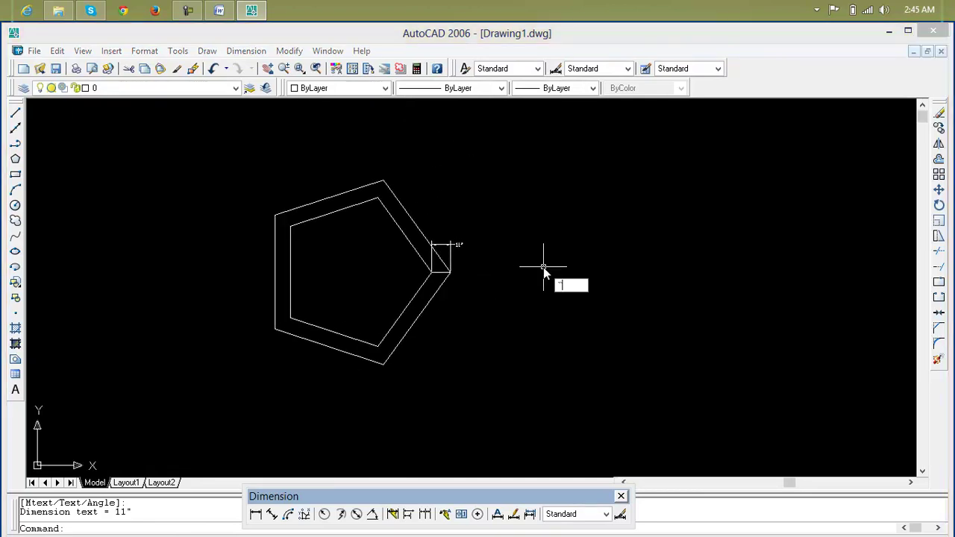
pyautogui.press('Escape')
pyautogui.press('Escape')
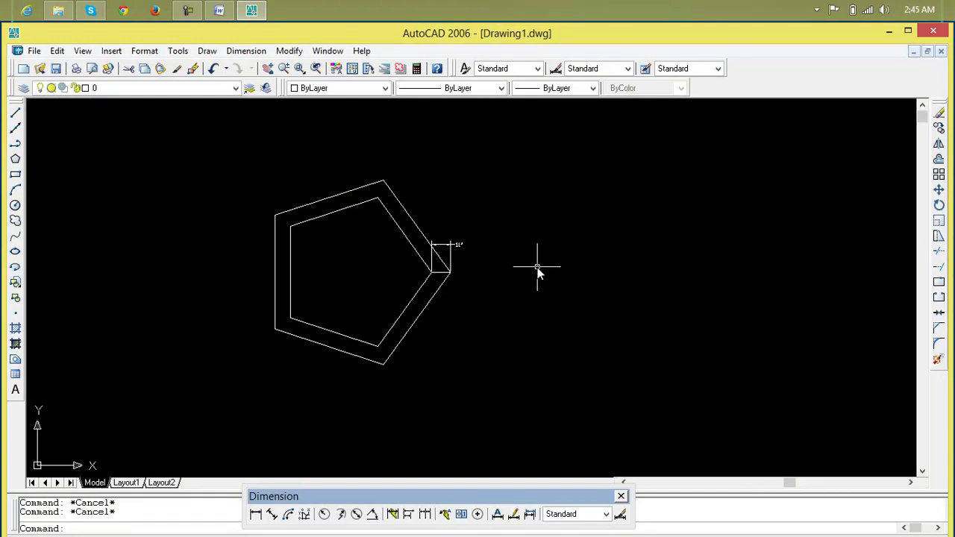
# Erase the inner pentagon, the corner dimension and the short connecting line, leaving only the outer pentagon
pyautogui.click(334, 212)
pyautogui.press('Delete')
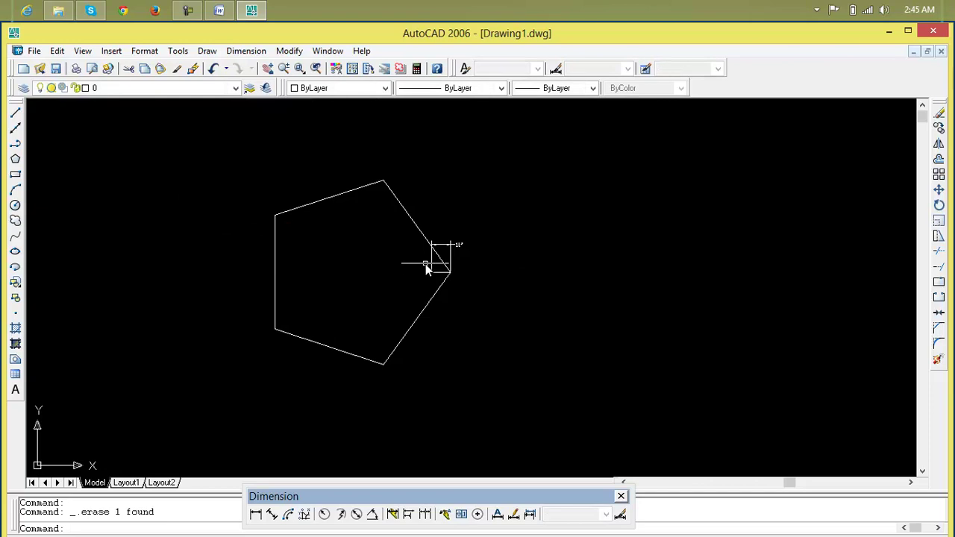
pyautogui.click(436, 267)
pyautogui.click(453, 242)
pyautogui.click(457, 243)
pyautogui.press('Delete')
pyautogui.click(441, 273)
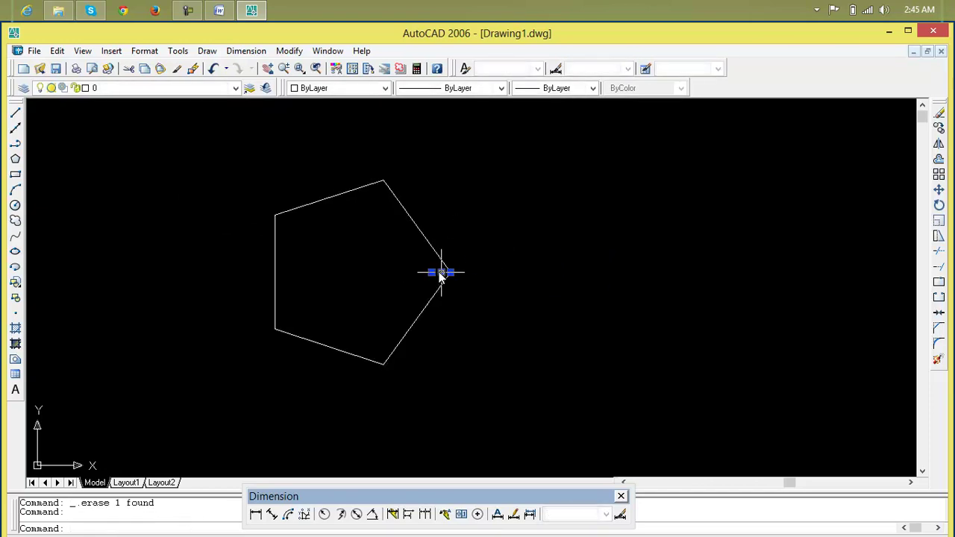
pyautogui.press('Delete')
pyautogui.scroll(2, 420, 270)
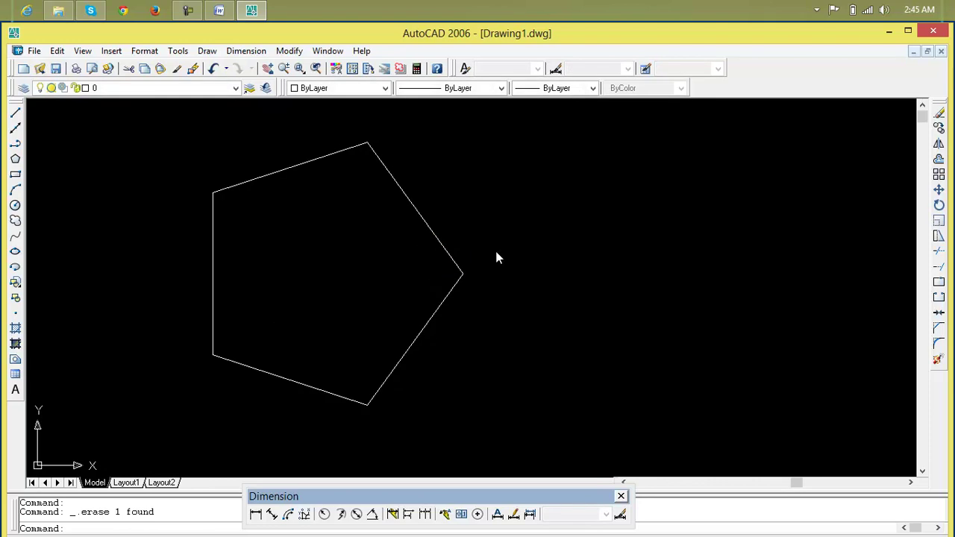
# Offset the remaining pentagon inward by 9" to create a smaller concentric pentagon
pyautogui.press('Escape')
pyautogui.press('Escape')
pyautogui.write('o')
pyautogui.press('Return')
pyautogui.write('1')
pyautogui.press('Return')
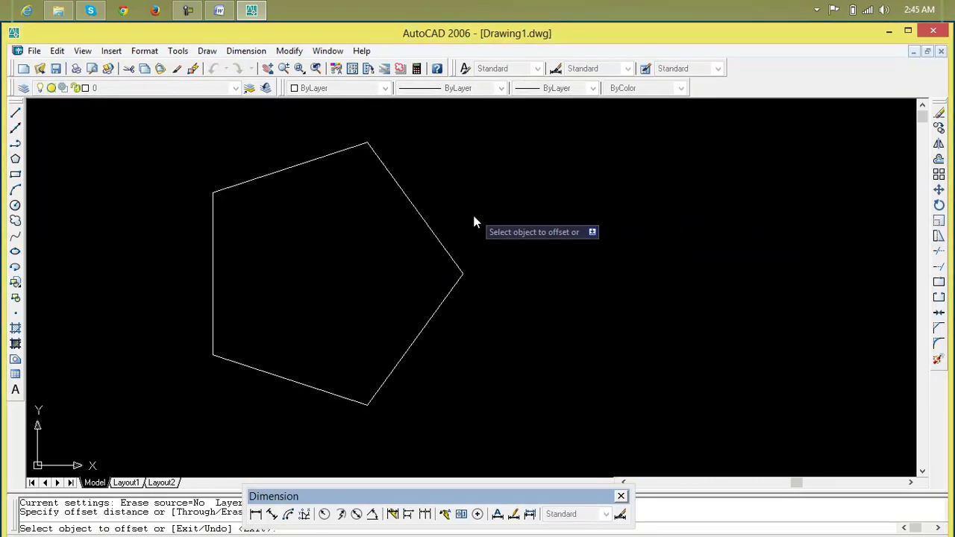
pyautogui.click(440, 246)
pyautogui.click(425, 258)
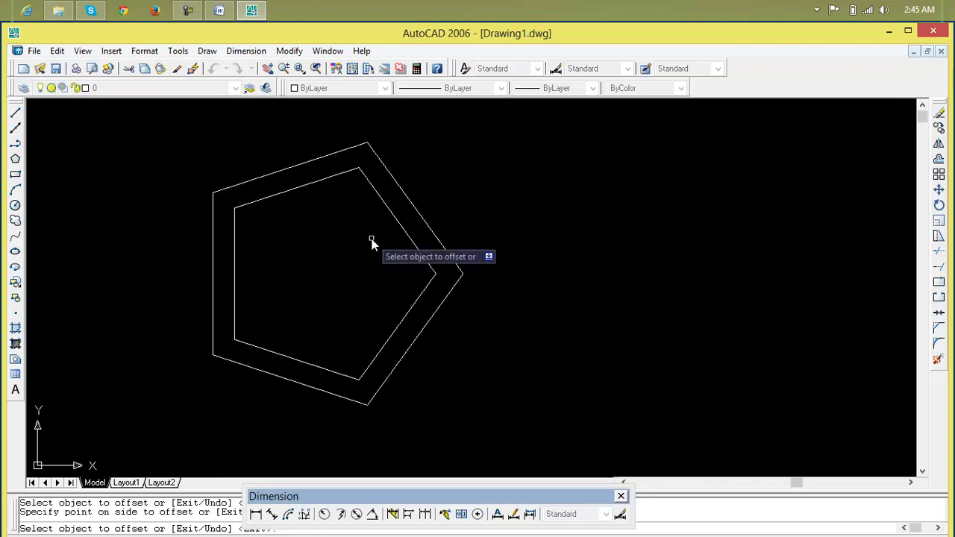
pyautogui.press('Escape')
pyautogui.press('Escape')
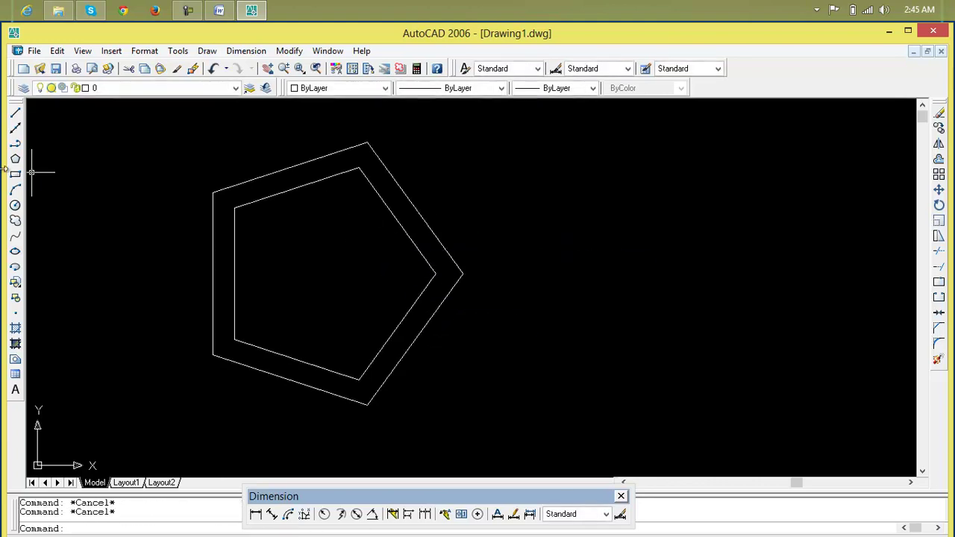
# Draw a short line perpendicular between the upper-right edges of the inner and outer pentagons
pyautogui.click(15, 112)
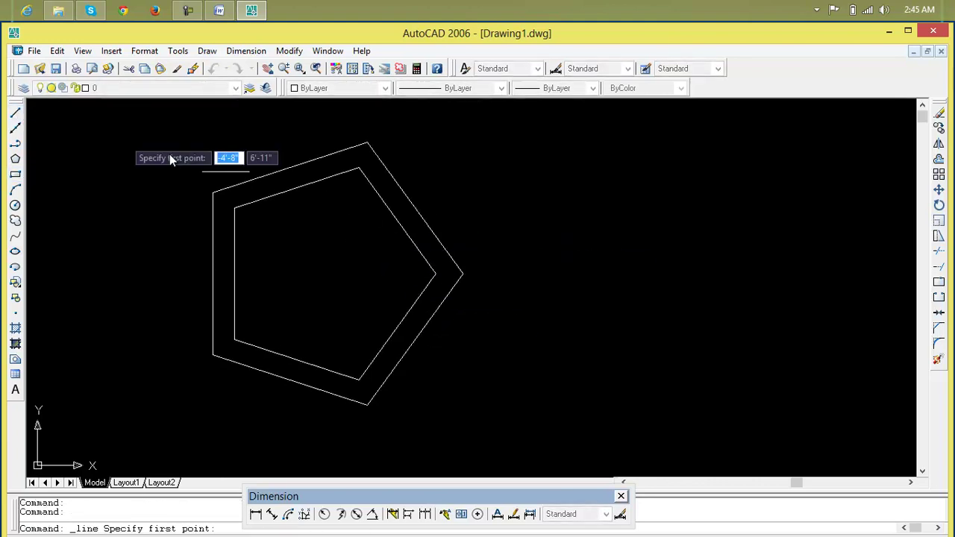
pyautogui.click(398, 220)
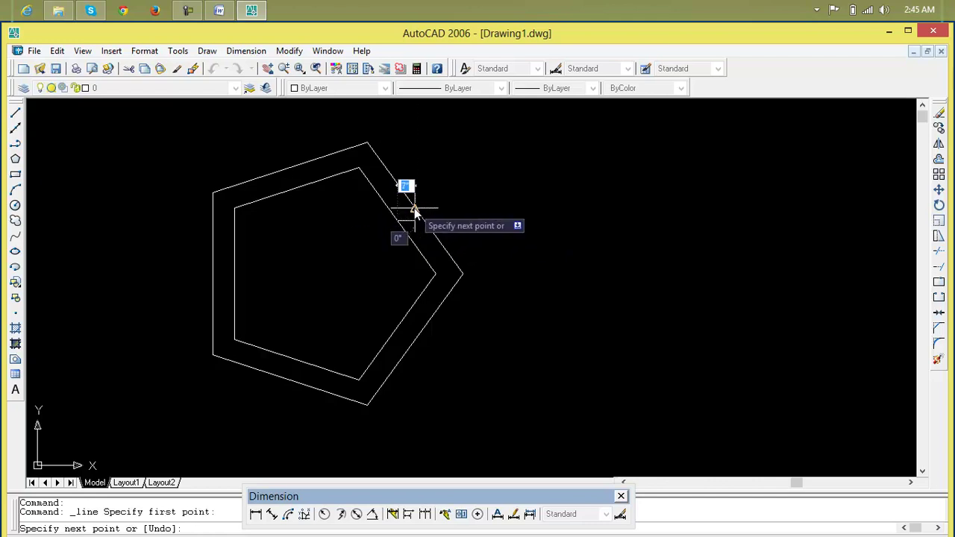
pyautogui.click(414, 208)
pyautogui.press('Escape')
pyautogui.press('Escape')
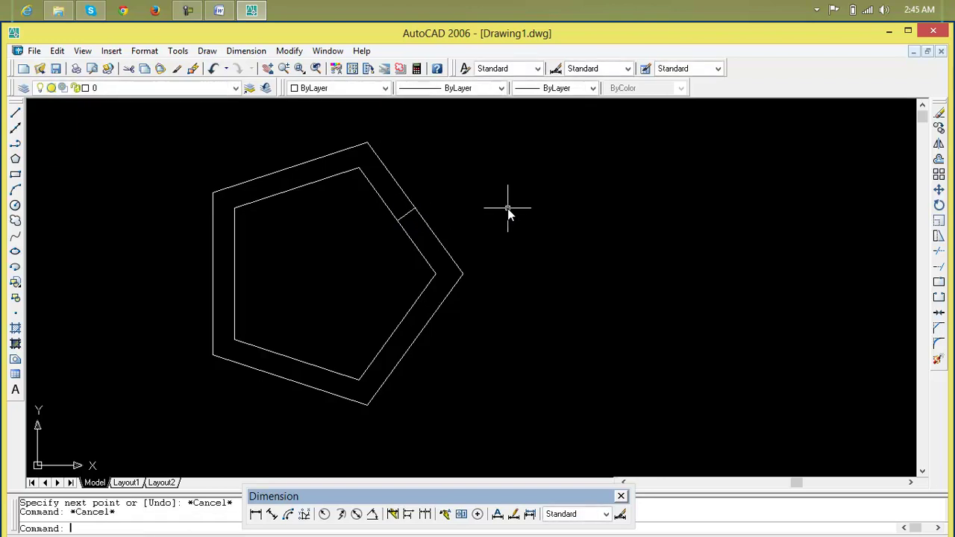
# Add an aligned dimension to the perpendicular connecting line by selecting the line, placing it just below between the two edges
pyautogui.click(272, 514)
pyautogui.press('Return')
pyautogui.scroll(6, 418, 214)
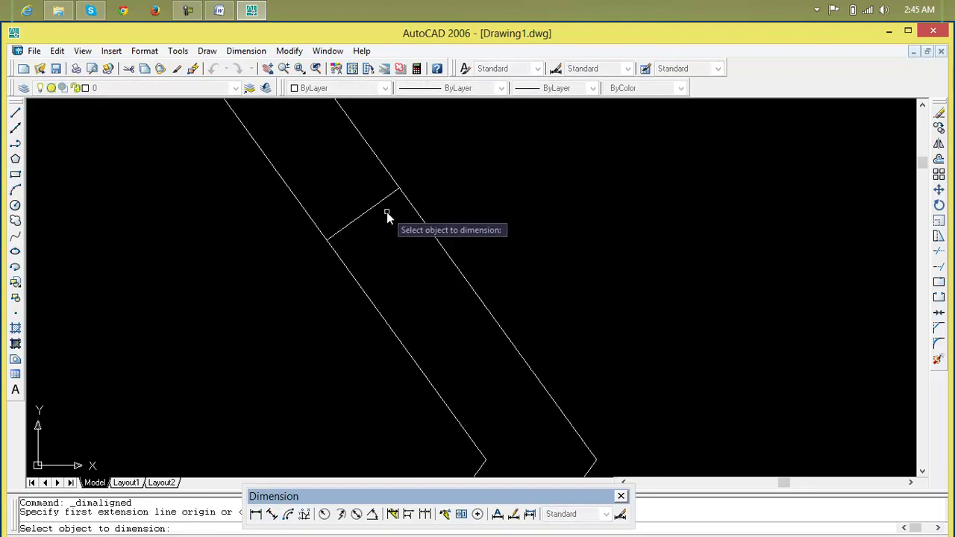
pyautogui.click(375, 212)
pyautogui.click(396, 259)
pyautogui.scroll(-3, 555, 284)
pyautogui.moveTo(554, 284); pyautogui.dragTo(477, 273, button='middle')
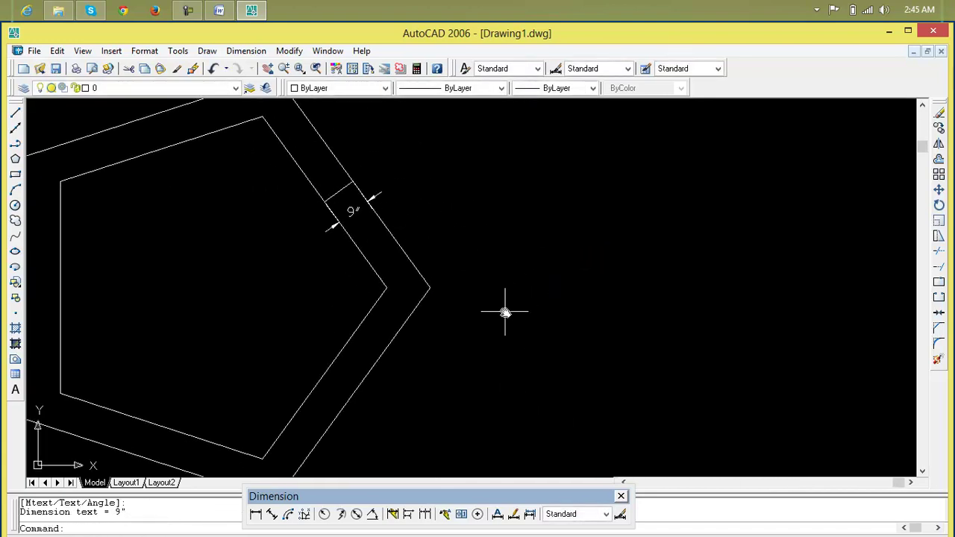
# Connect the right corners of the inner and outer pentagons with a horizontal line
pyautogui.write('l')
pyautogui.press('Return')
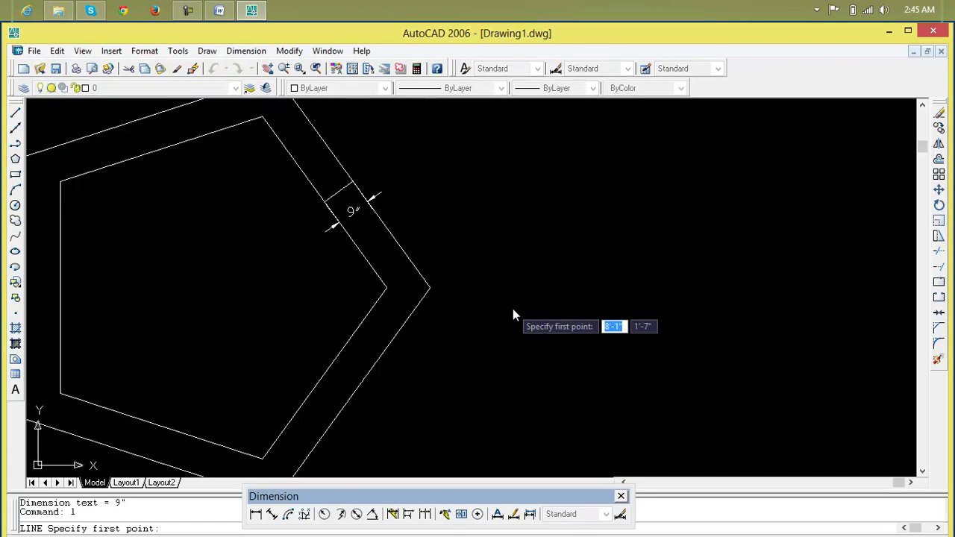
pyautogui.click(386, 288)
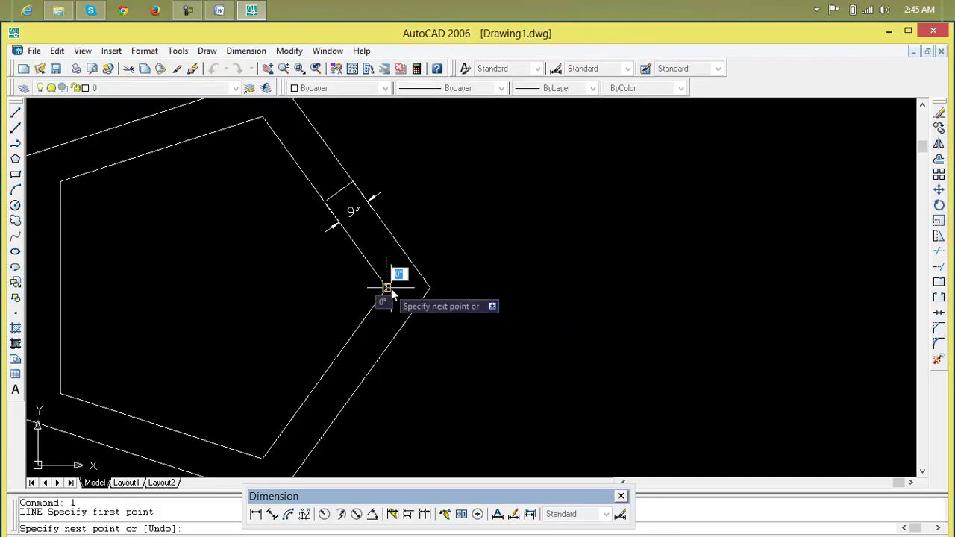
pyautogui.click(429, 288)
pyautogui.press('Return')
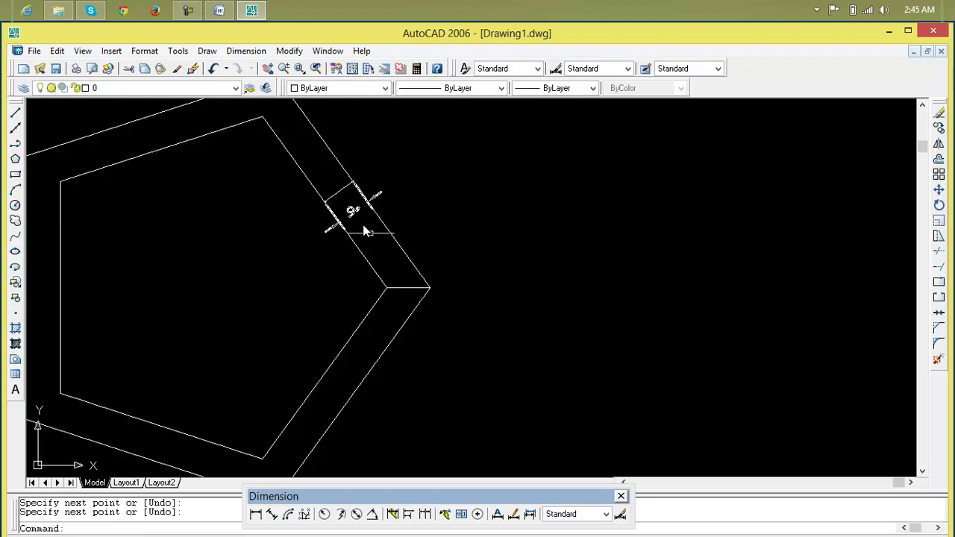
# Add an aligned dimension to the horizontal corner line by selecting it, placing the dimension above the line
pyautogui.click(271, 514)
pyautogui.press('Return')
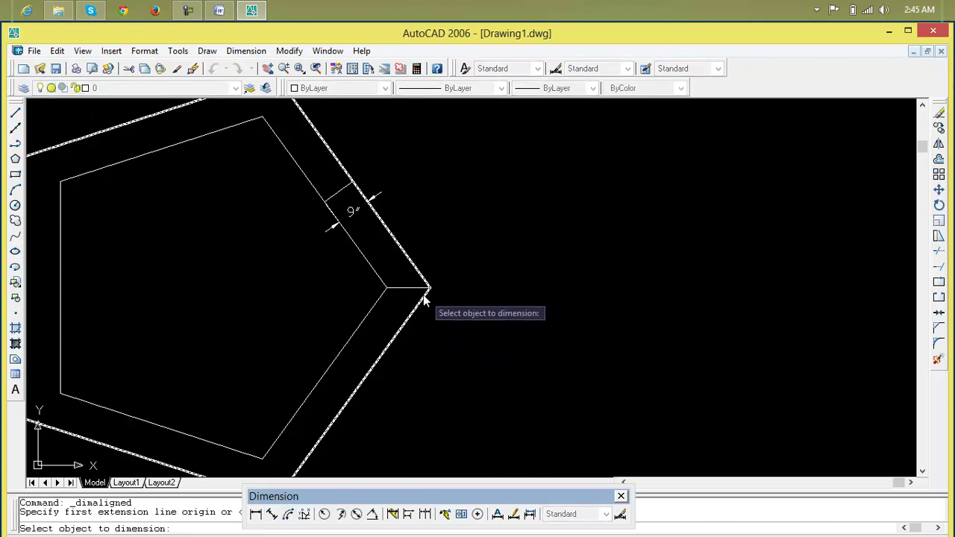
pyautogui.click(412, 287)
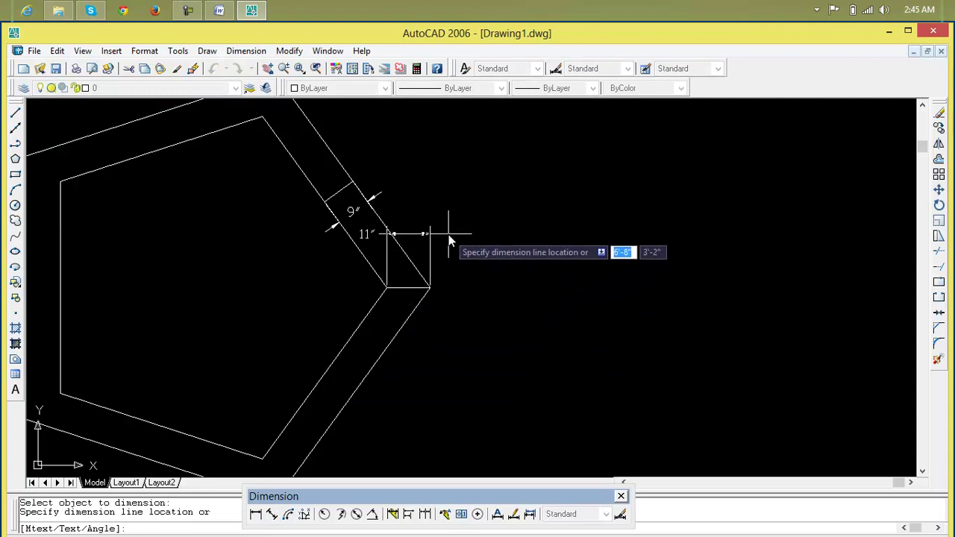
pyautogui.click(449, 235)
# Erase both pentagons, the connecting lines and the dimensions using a crossing window, and minimize the program window
pyautogui.scroll(4, 365, 246)
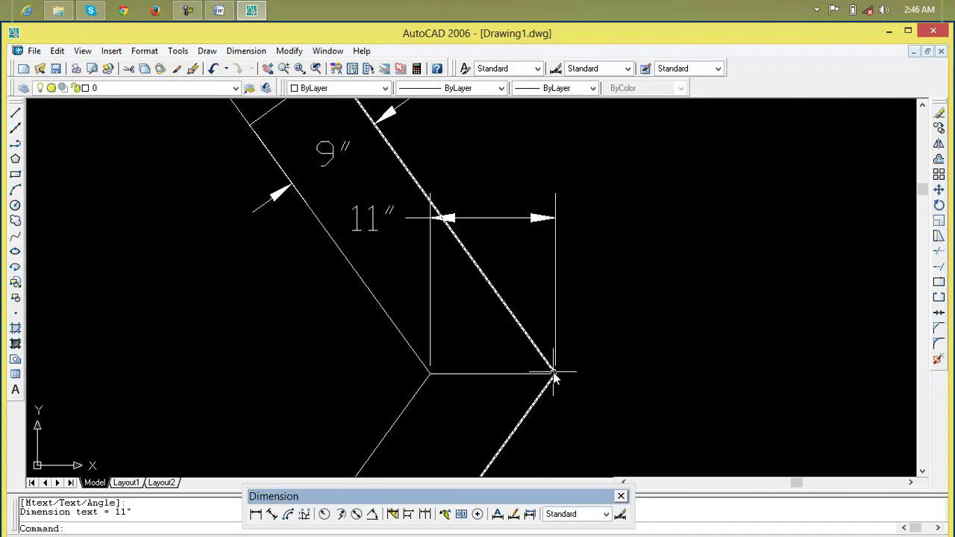
pyautogui.scroll(-2, 553, 373)
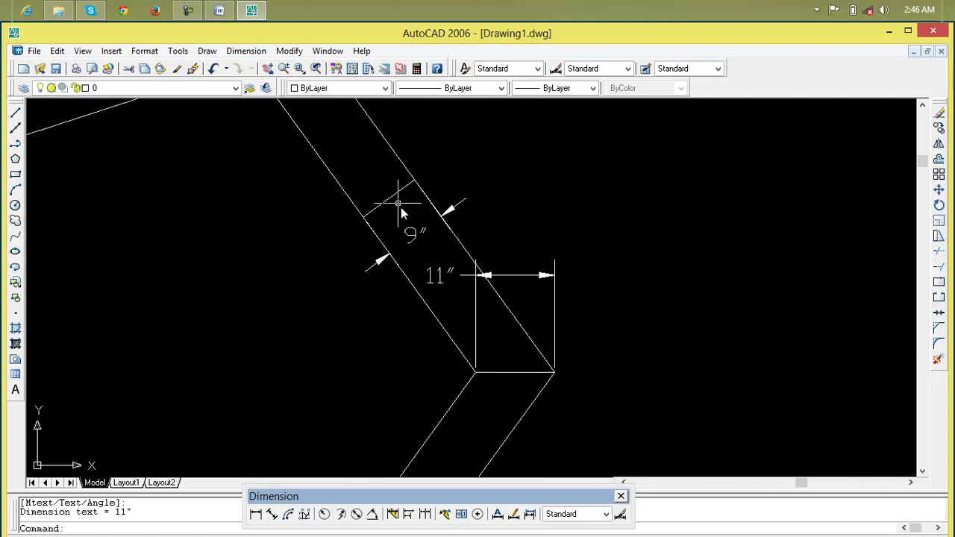
pyautogui.moveTo(390, 198)
pyautogui.mouseDown(button='middle')
pyautogui.moveTo(426, 245)
pyautogui.moveTo(444, 296)
pyautogui.mouseUp(button='middle')
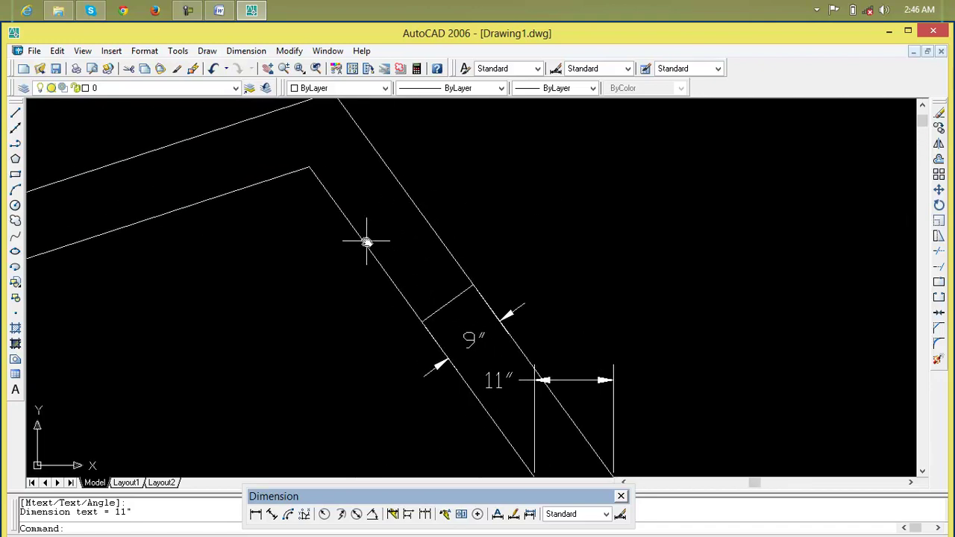
pyautogui.scroll(-4, 496, 351)
pyautogui.moveTo(496, 351); pyautogui.dragTo(421, 242, button='middle')
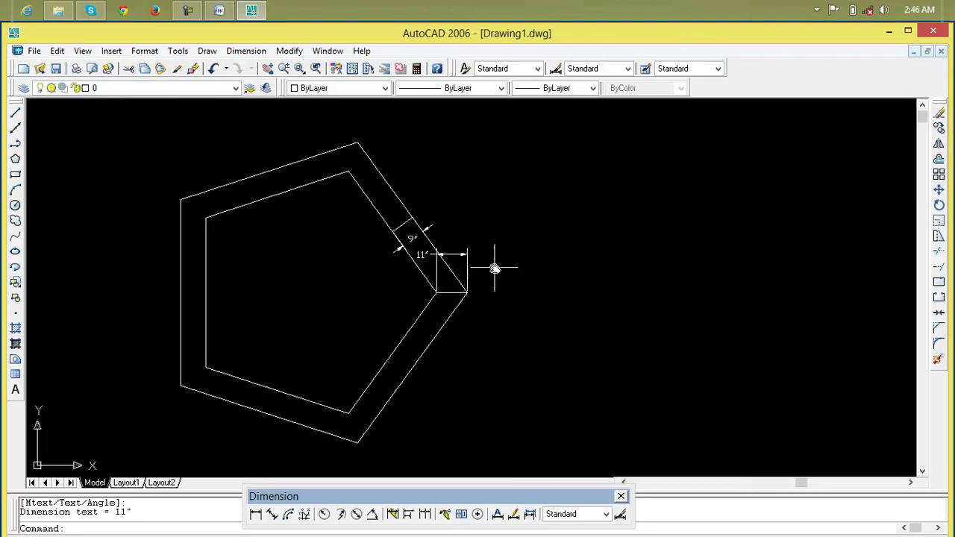
pyautogui.click(521, 182)
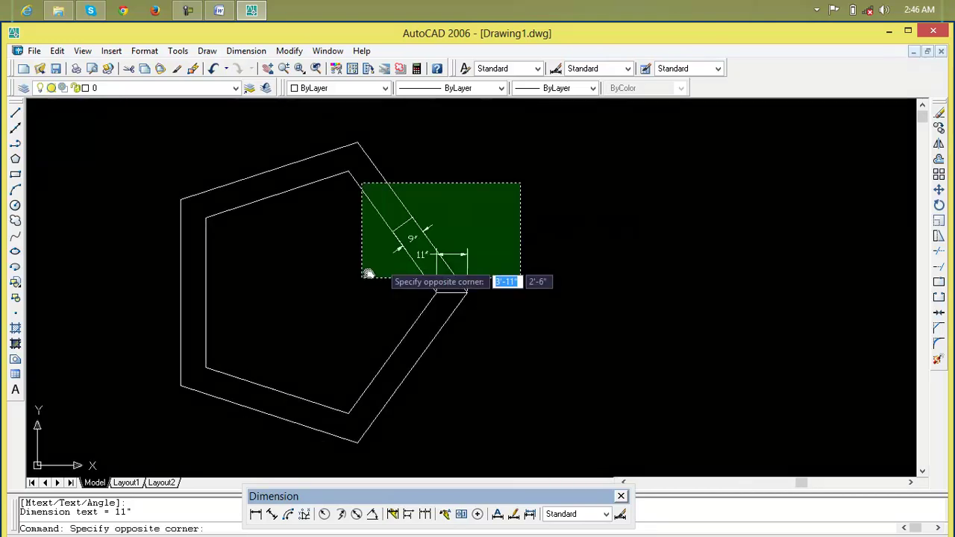
pyautogui.click(368, 274)
pyautogui.press('Delete')
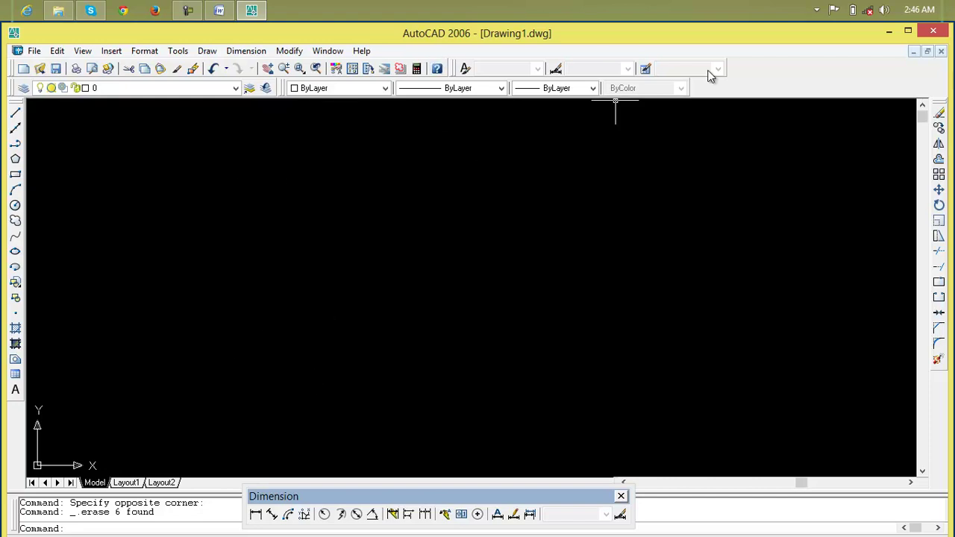
pyautogui.click(887, 32)
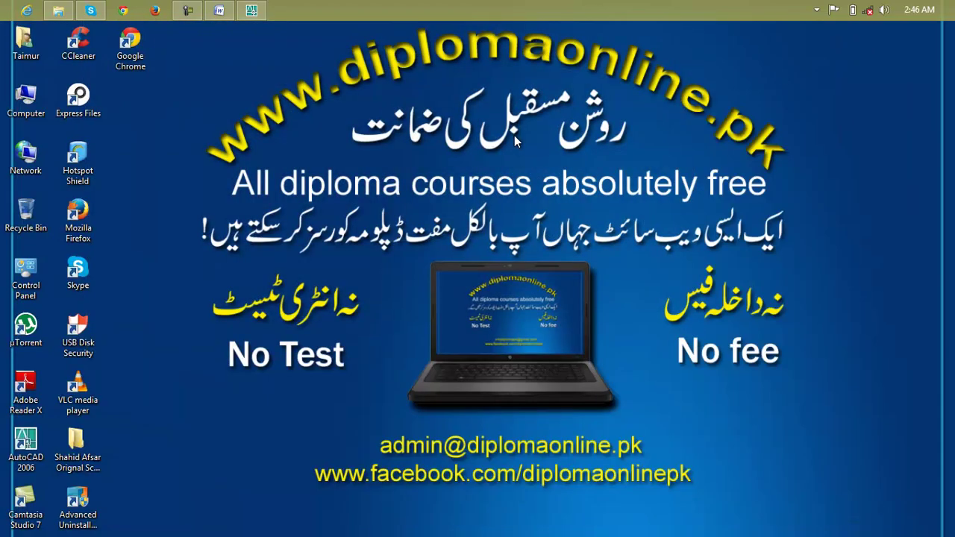